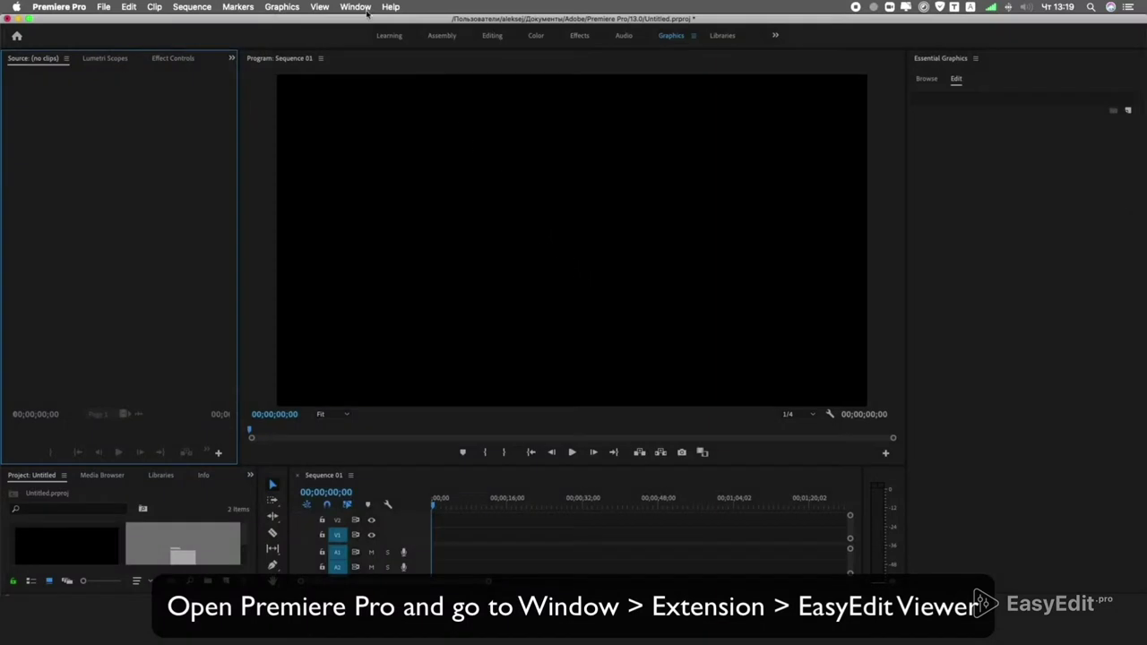
Open the EasyEdit Viewer panel from the Window > Extensions menu.
click(355, 7)
mouse_move(381, 52)
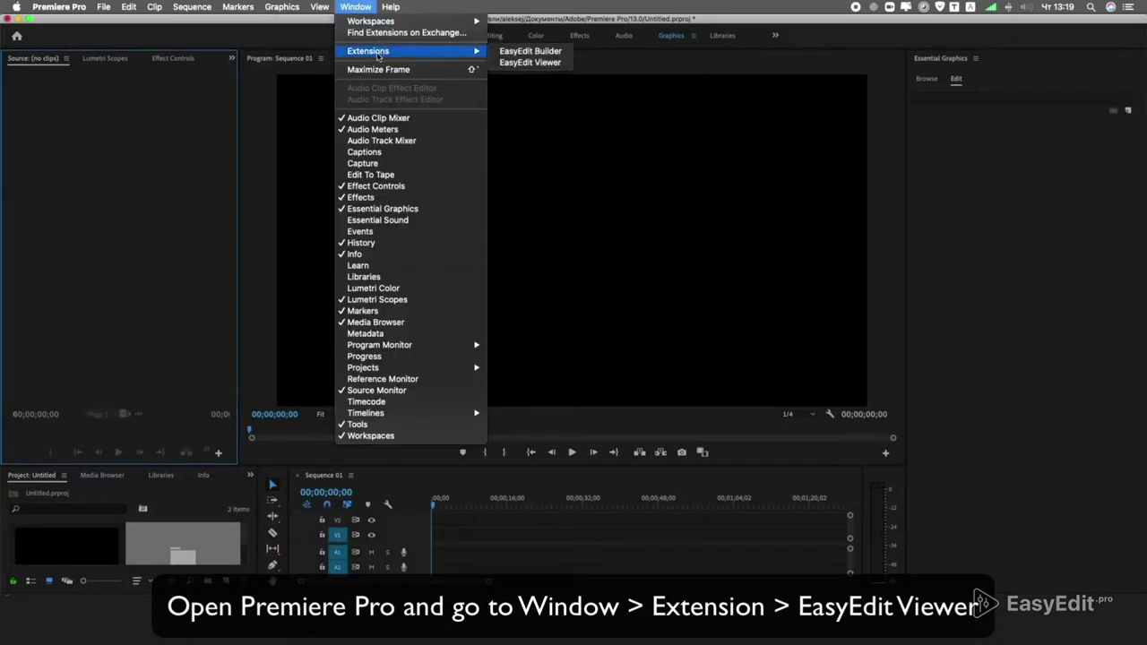
click(543, 64)
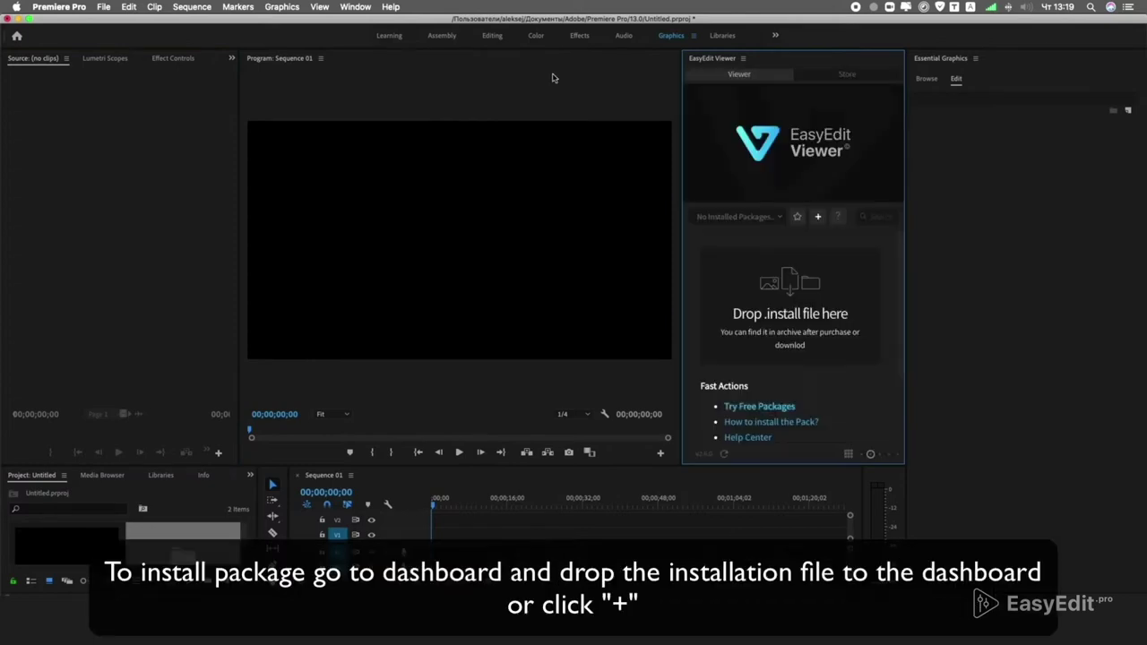
Widen the EasyEdit panel and add the Hyper install file from '03 Install Files for Premiere Pro'.
drag(681, 116, 623, 122)
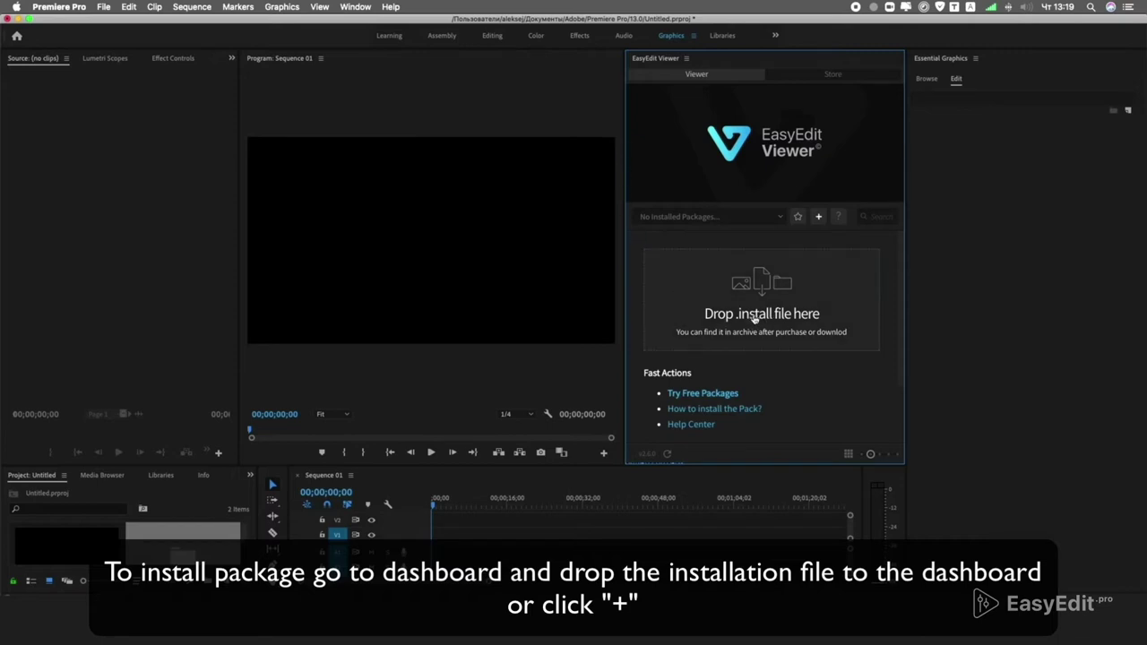
click(817, 218)
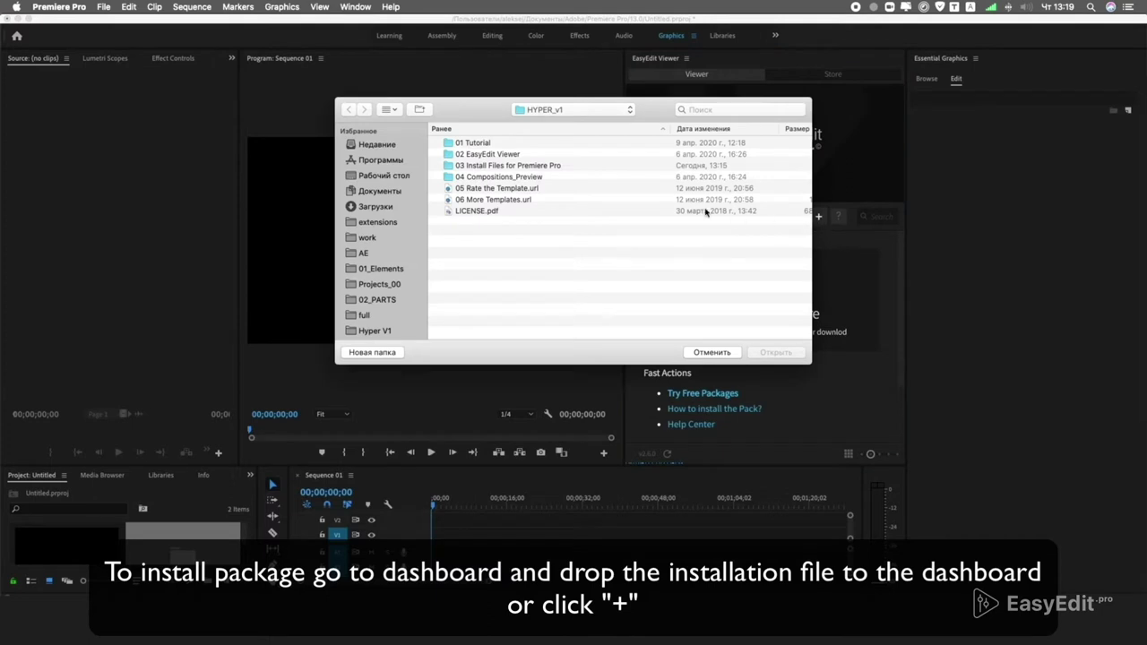
double_click(496, 167)
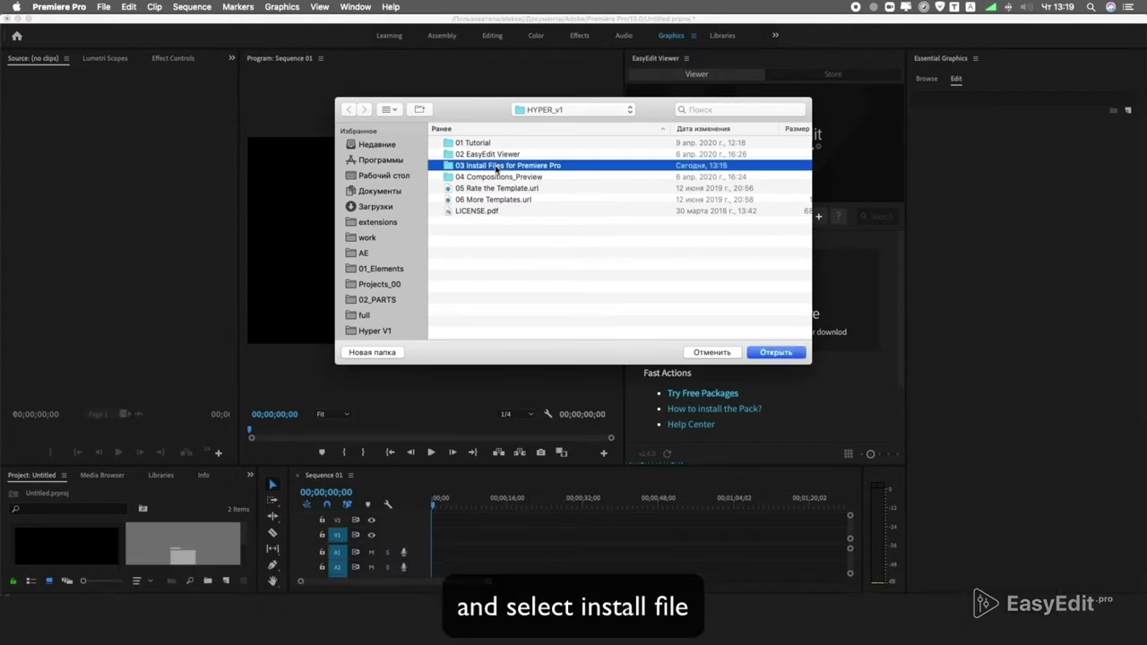
double_click(492, 145)
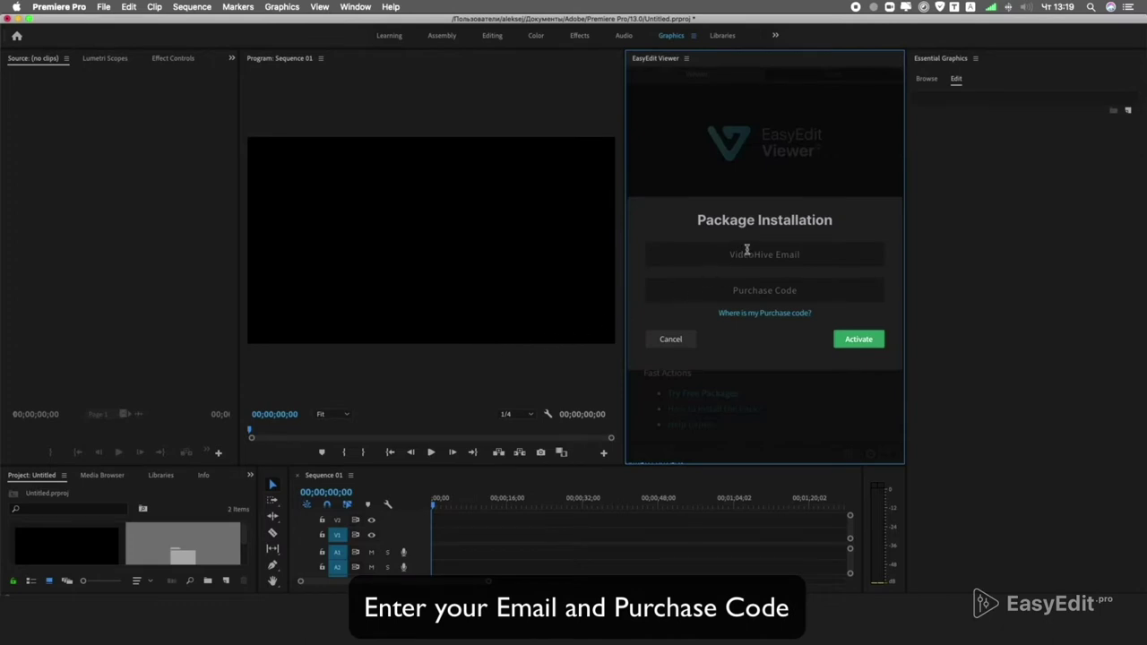
Enter the VideoHive account e-mail and paste the purchase code into the Package Installation form.
click(754, 250)
click(756, 291)
key(super+v)
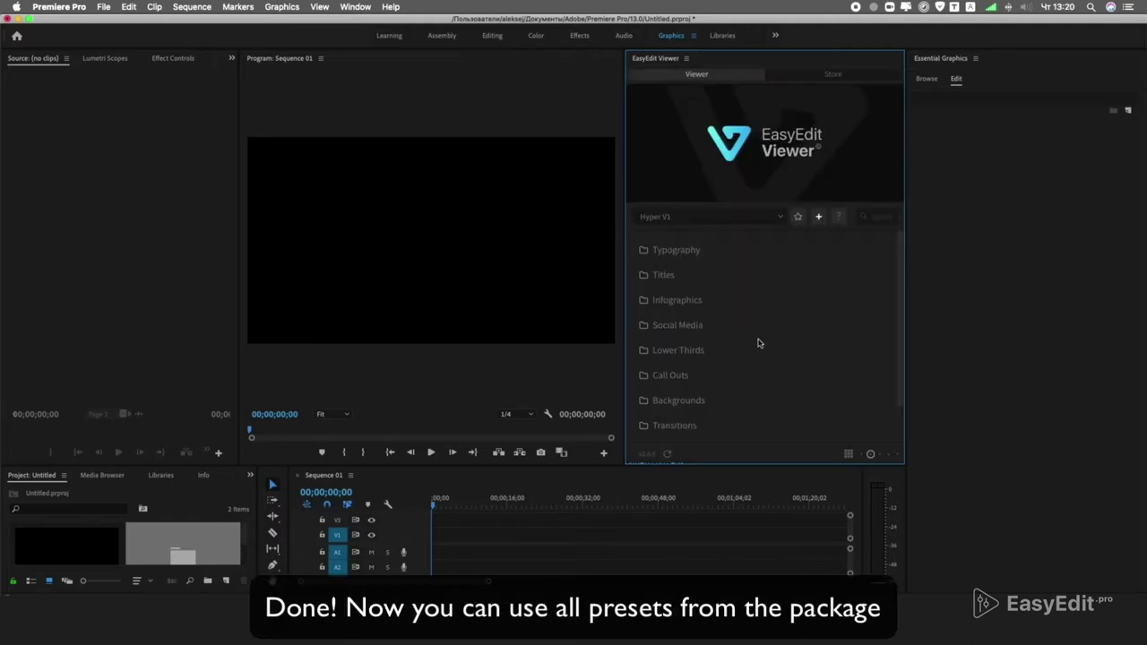
scroll(758, 343, down, 1)
scroll(764, 342, up, 1)
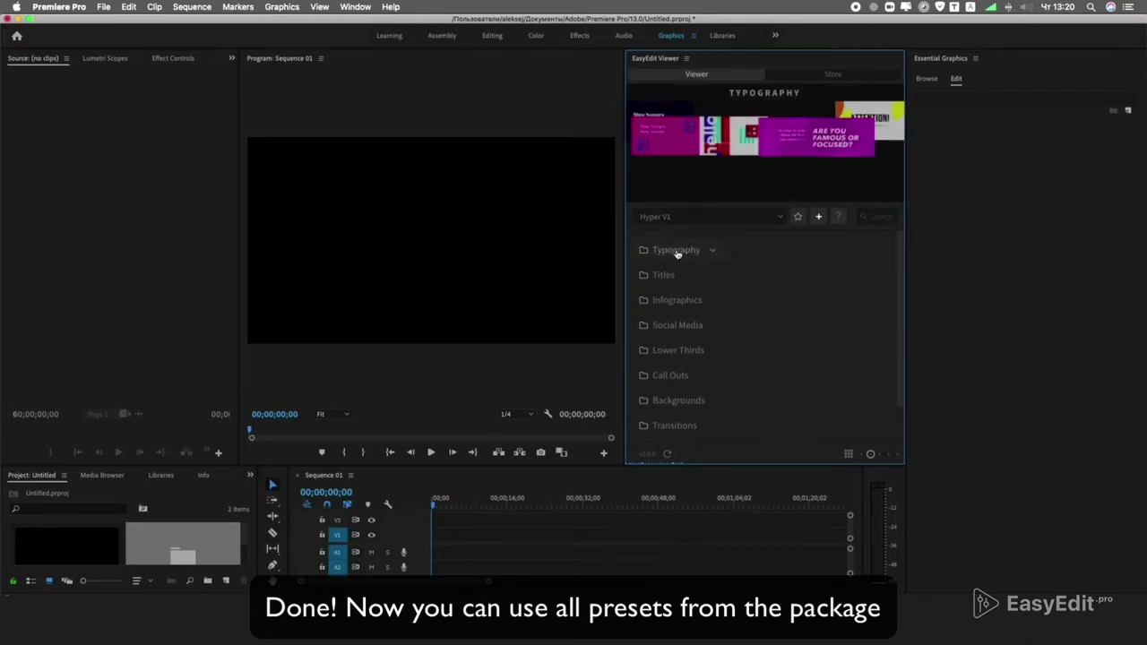
Expand Typography, look through Basic, Pattern and Simple, then show the Basic thumbnails.
click(674, 251)
click(673, 272)
click(673, 273)
click(674, 297)
click(673, 299)
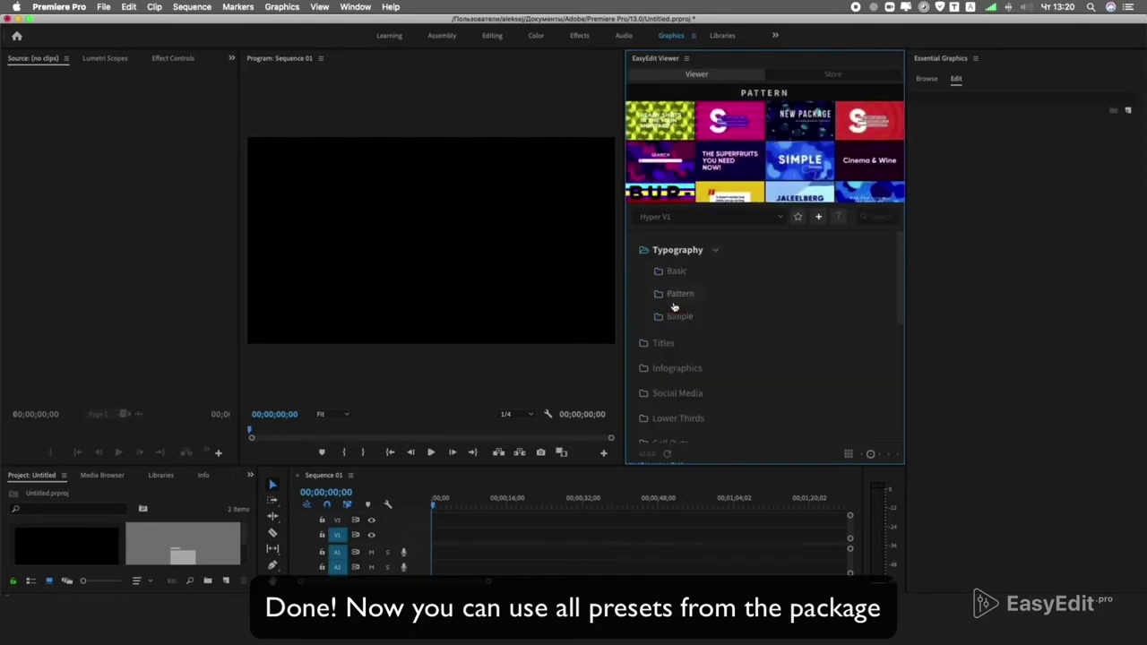
click(676, 315)
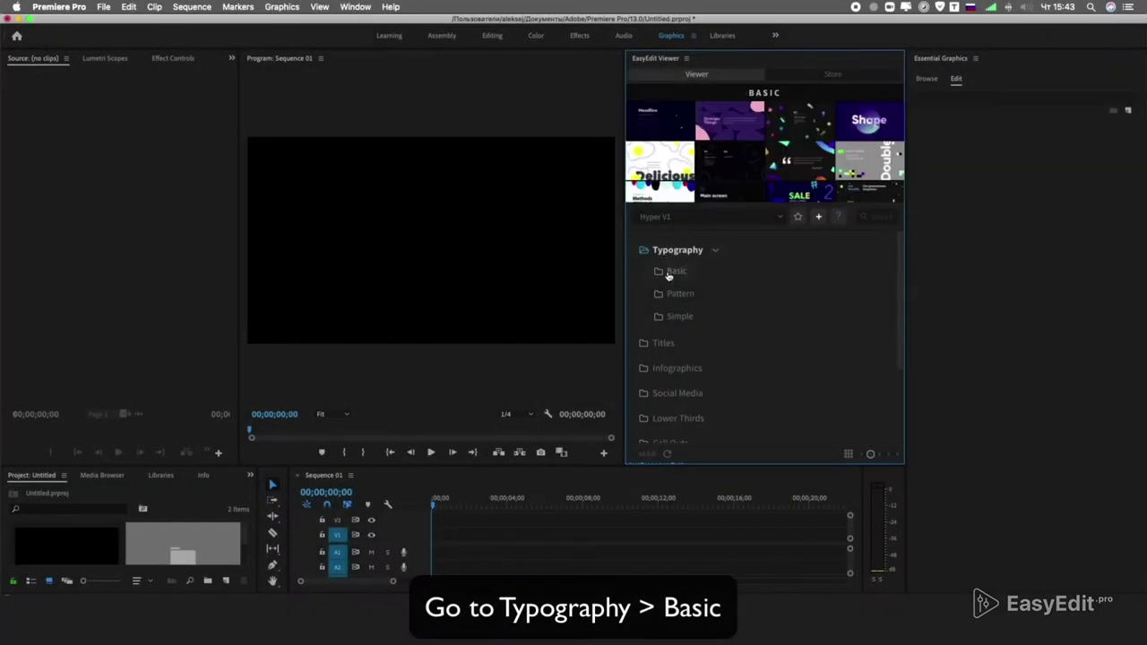
click(668, 272)
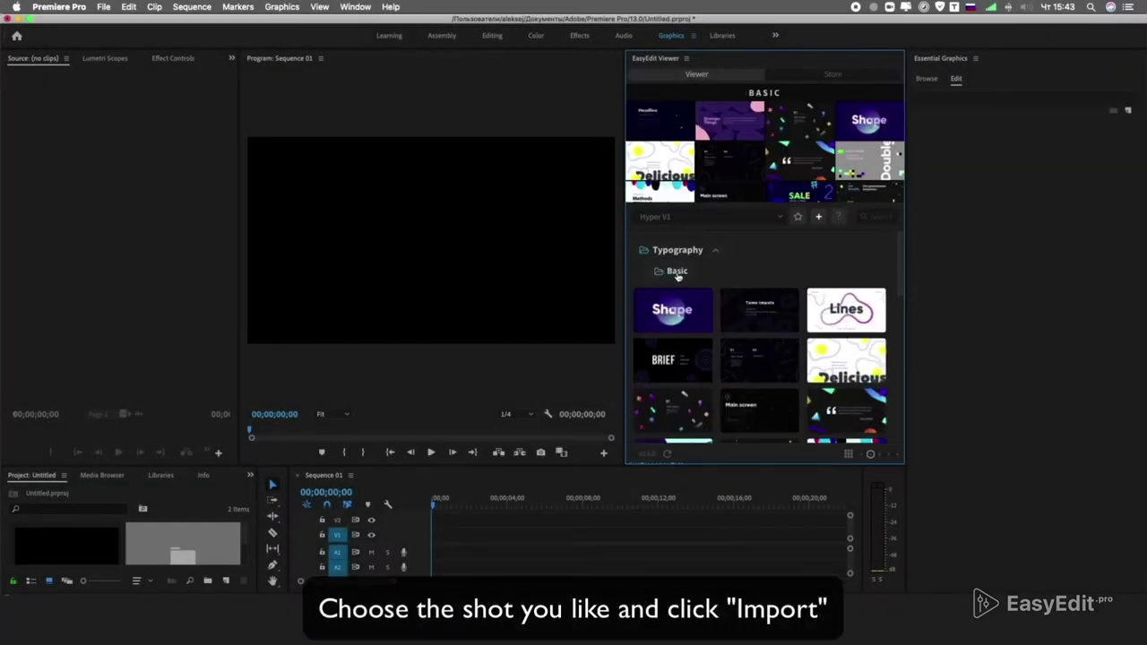
Import the Lines template into Sequence 01 and scrub the timeline to preview its animation.
mouse_move(851, 298)
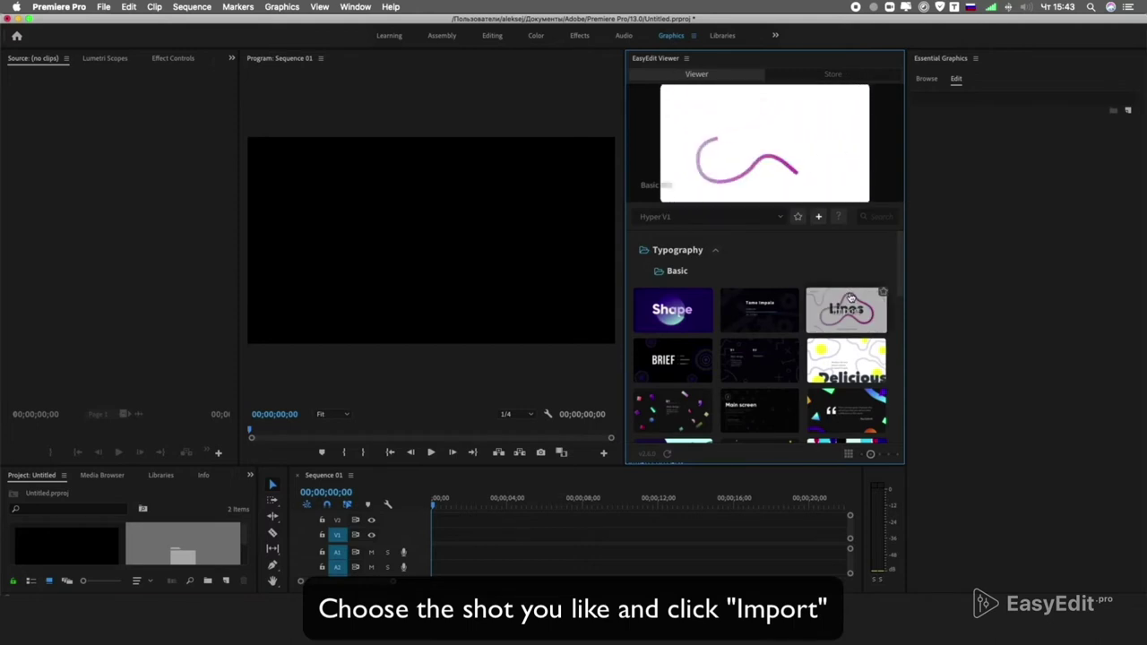
double_click(851, 298)
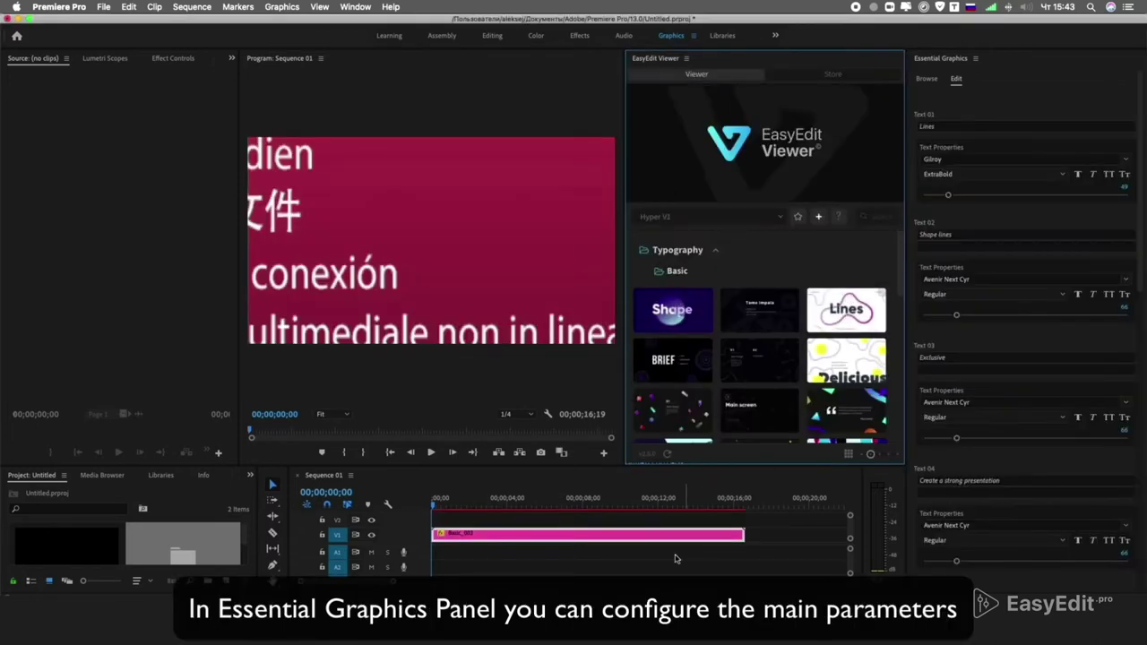
drag(436, 503, 582, 502)
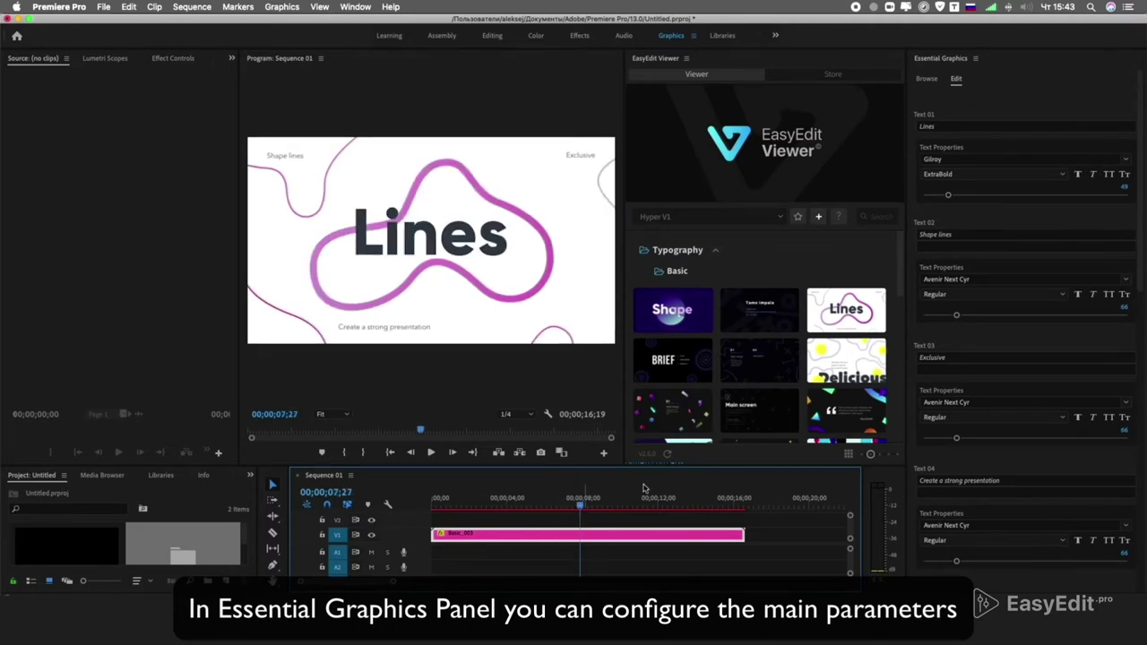
scroll(1142, 358, down, 10)
scroll(1142, 358, down, 6)
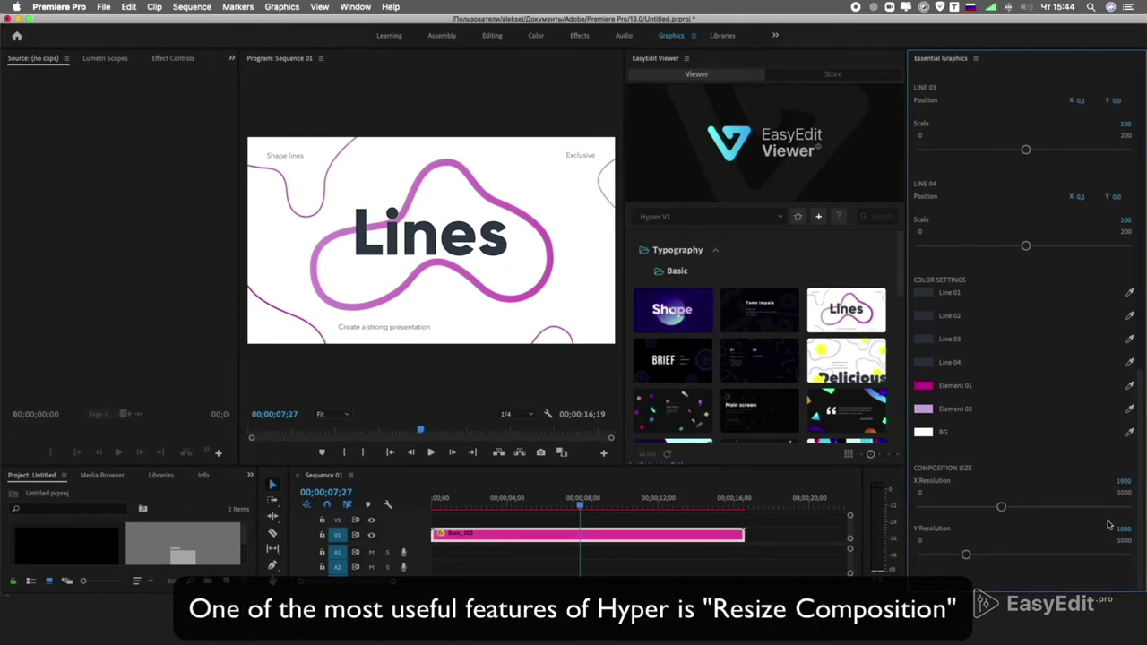
Set the Lines template's composition Y Resolution to 1920.
click(1122, 530)
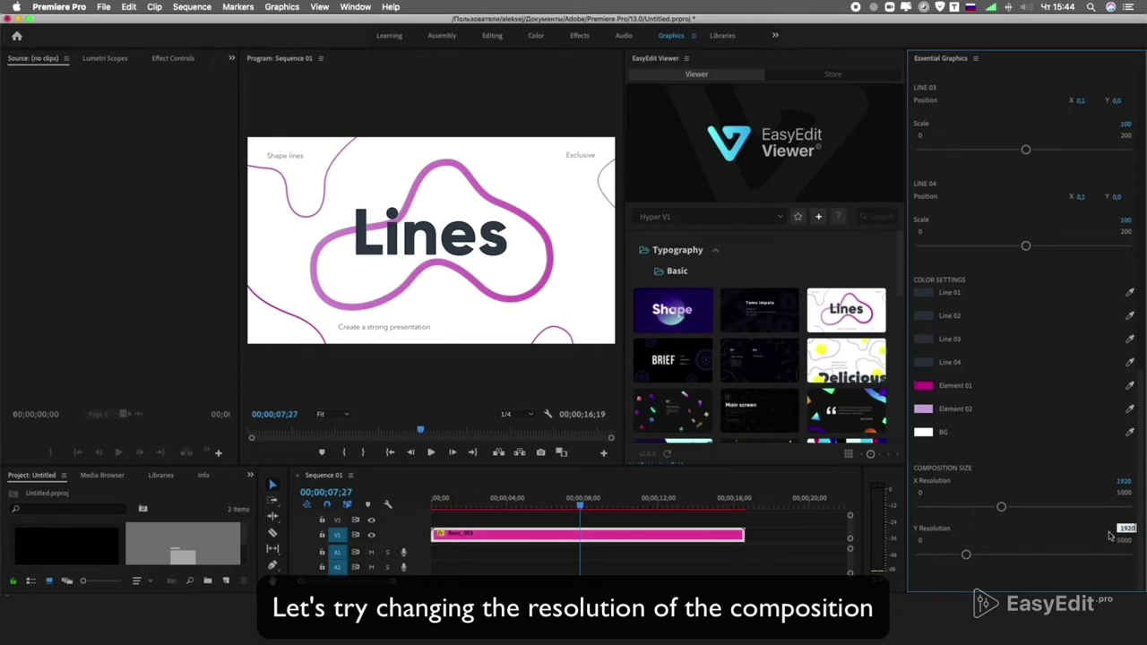
text(1920)
key(Return)
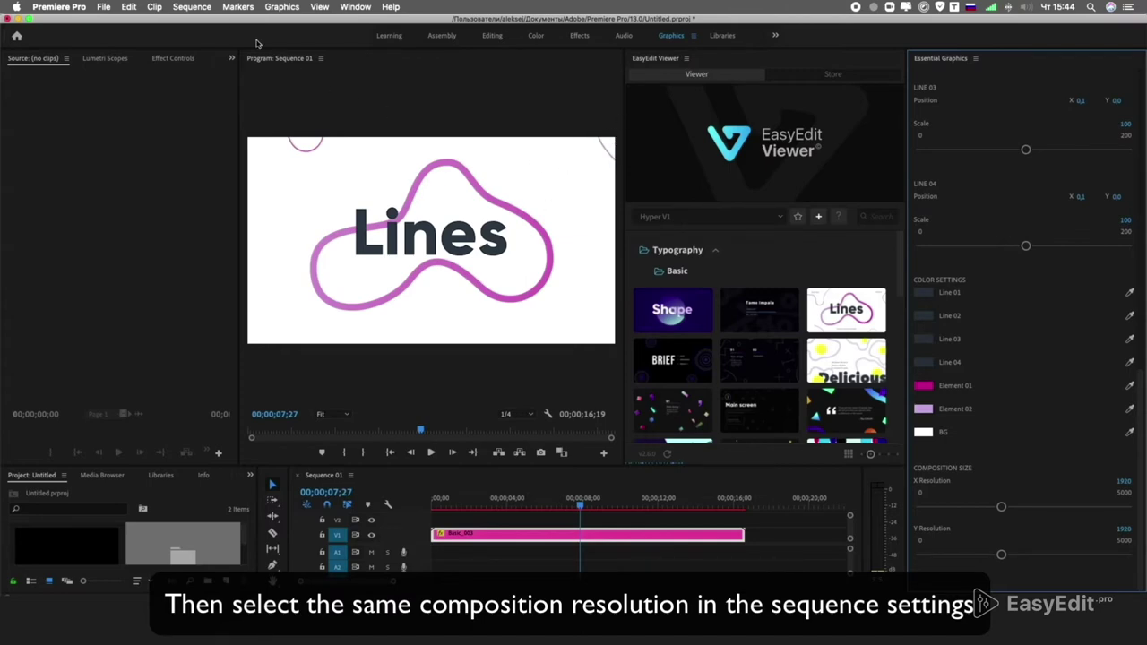
click(192, 7)
Set Sequence 01's vertical frame size to 1920 in Sequence Settings and confirm deleting previews.
click(205, 21)
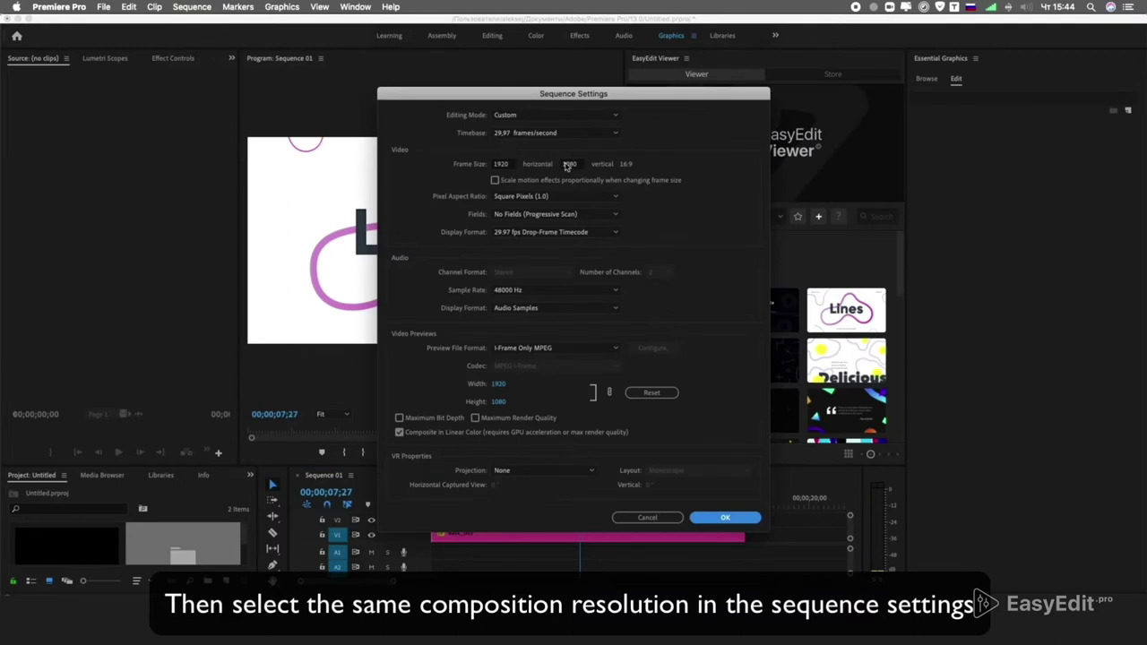
double_click(571, 165)
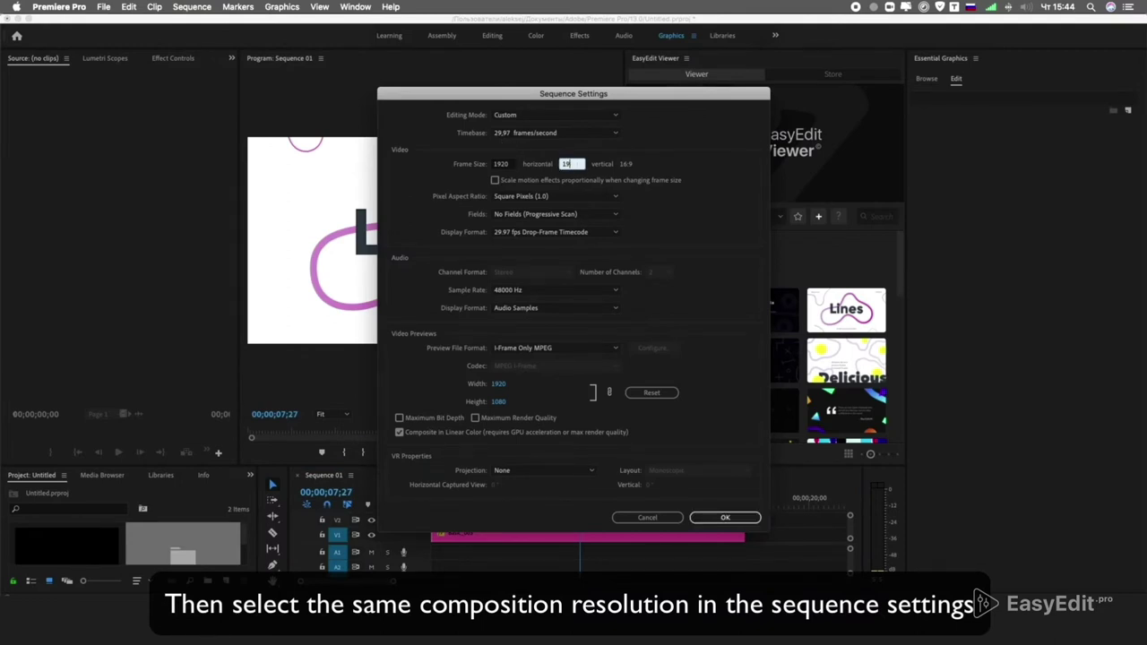
key(Return)
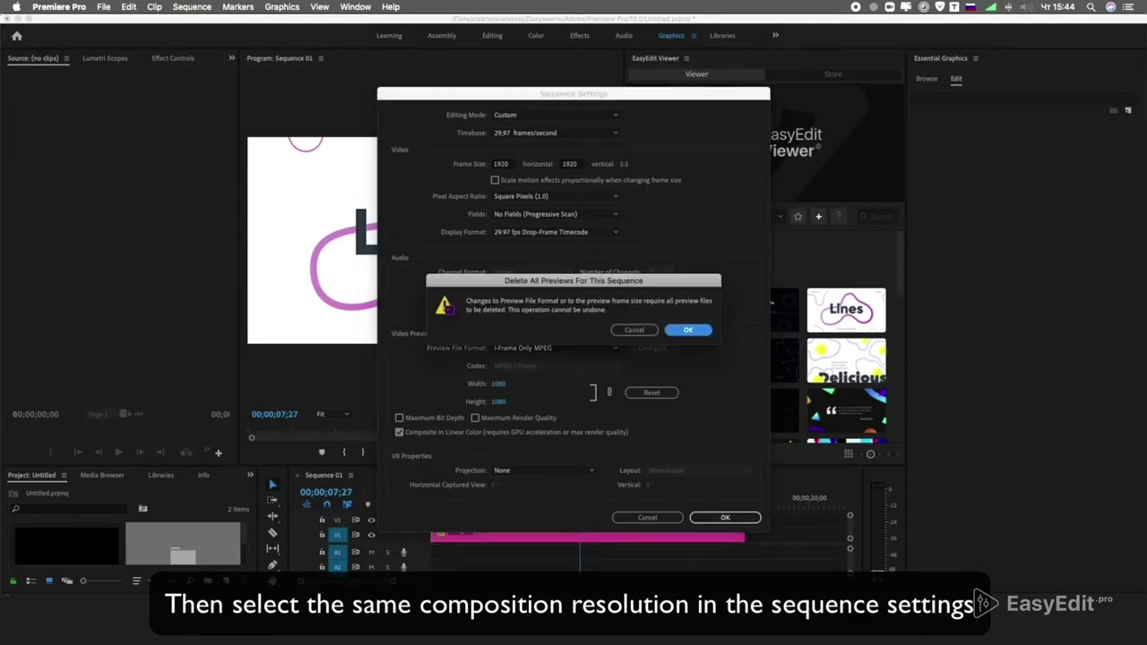
key(Return)
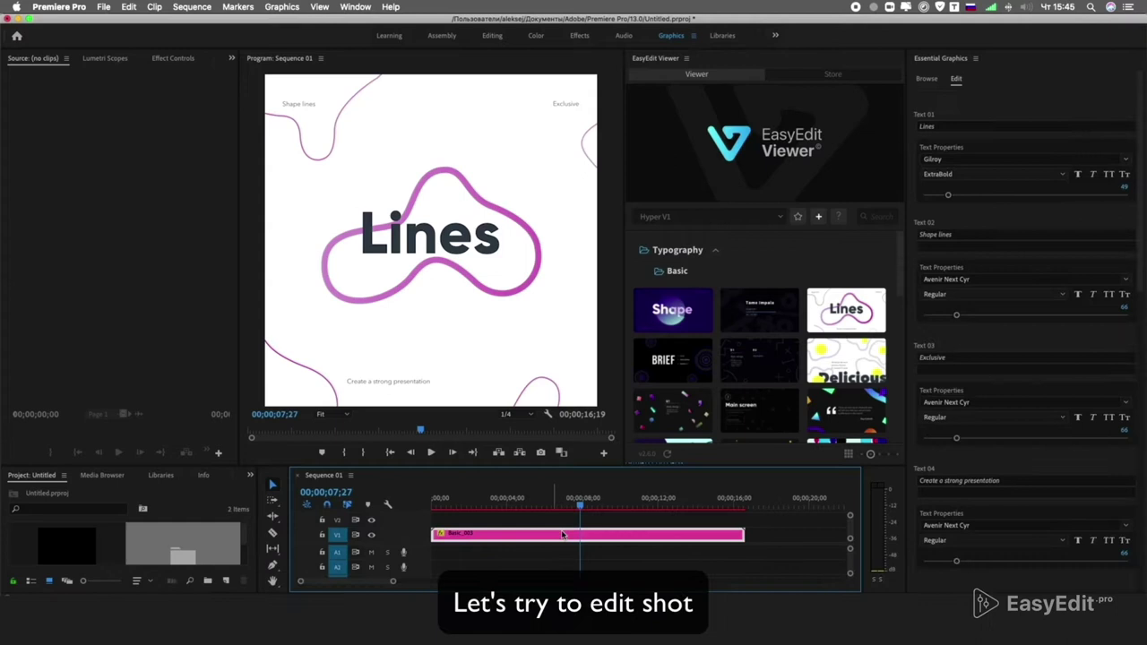
Enlarge LINE 03, set LINE 04 scale to 160, and centre its line at Position X 385.1.
scroll(1142, 311, down, 5)
scroll(1143, 311, down, 2)
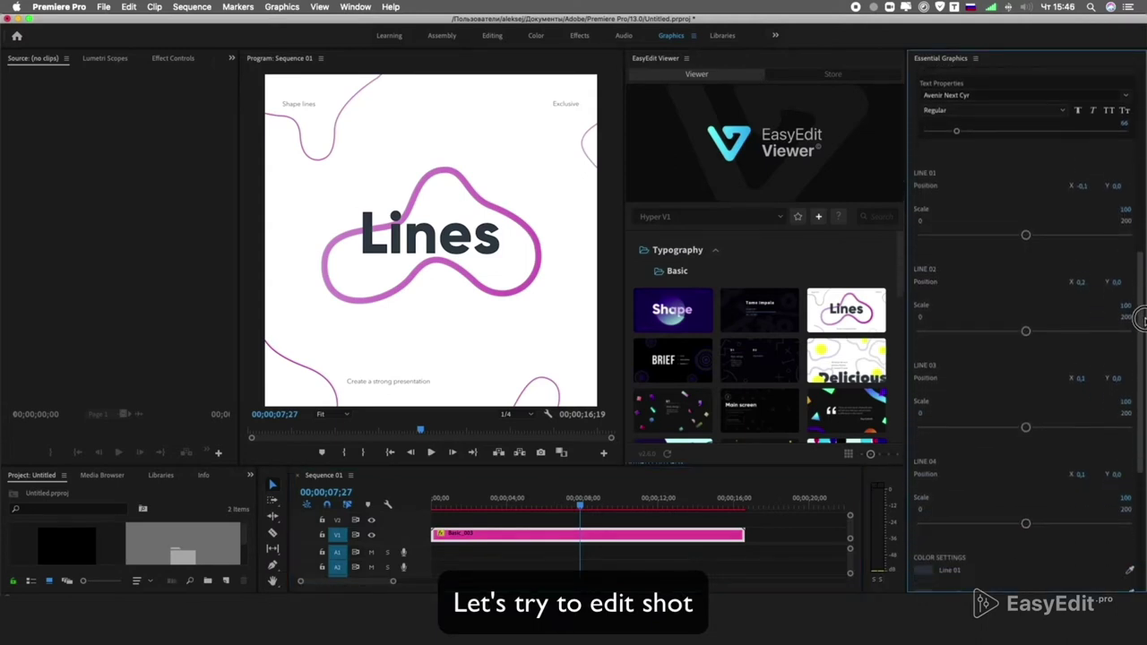
drag(1026, 410, 1089, 410)
click(1128, 481)
text(160)
key(Return)
drag(1082, 458, 1125, 458)
Set LINE 02 scale to 160 and raise LINE 01 scale to 139.
click(1131, 288)
text(160)
key(Return)
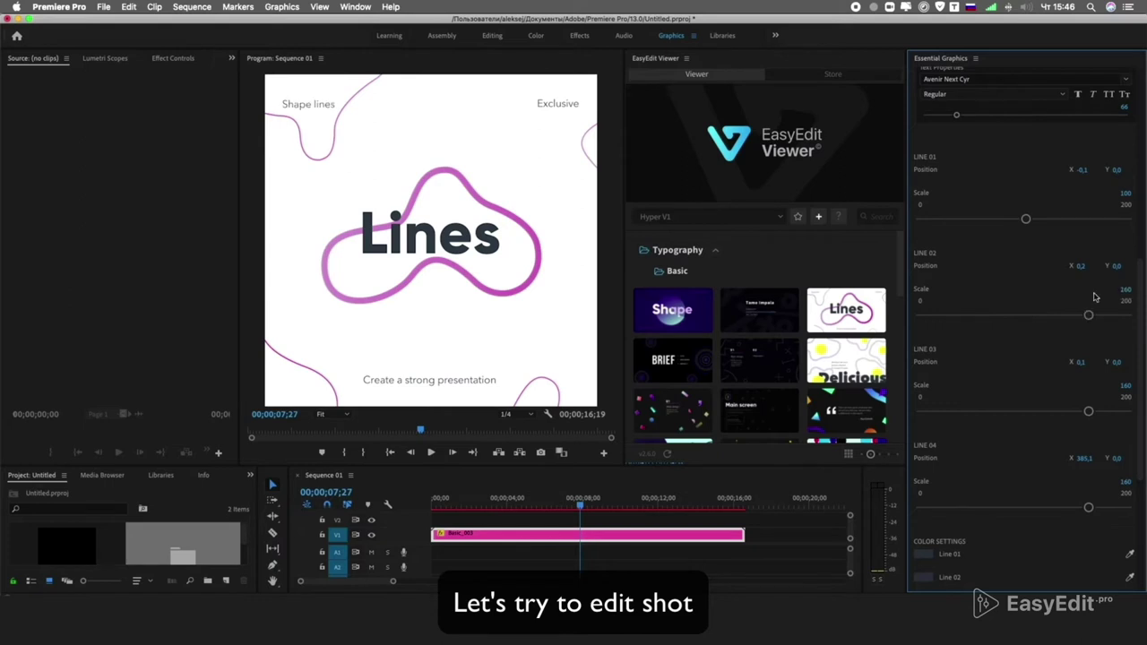
drag(1026, 219, 1066, 218)
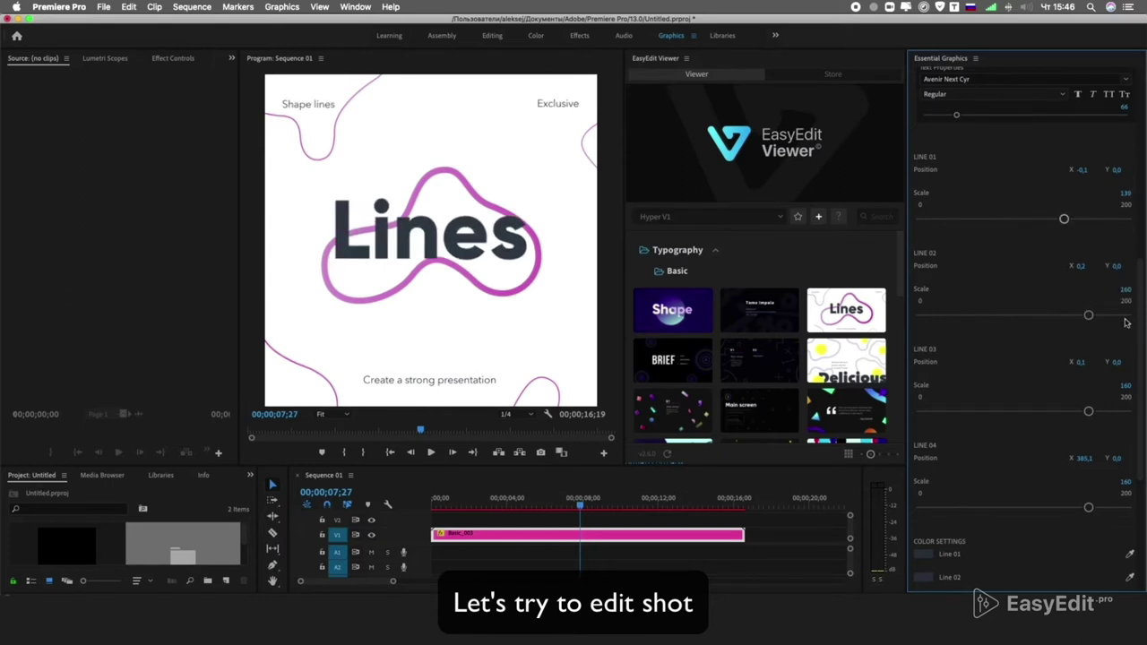
scroll(1127, 221, up, 5)
click(969, 128)
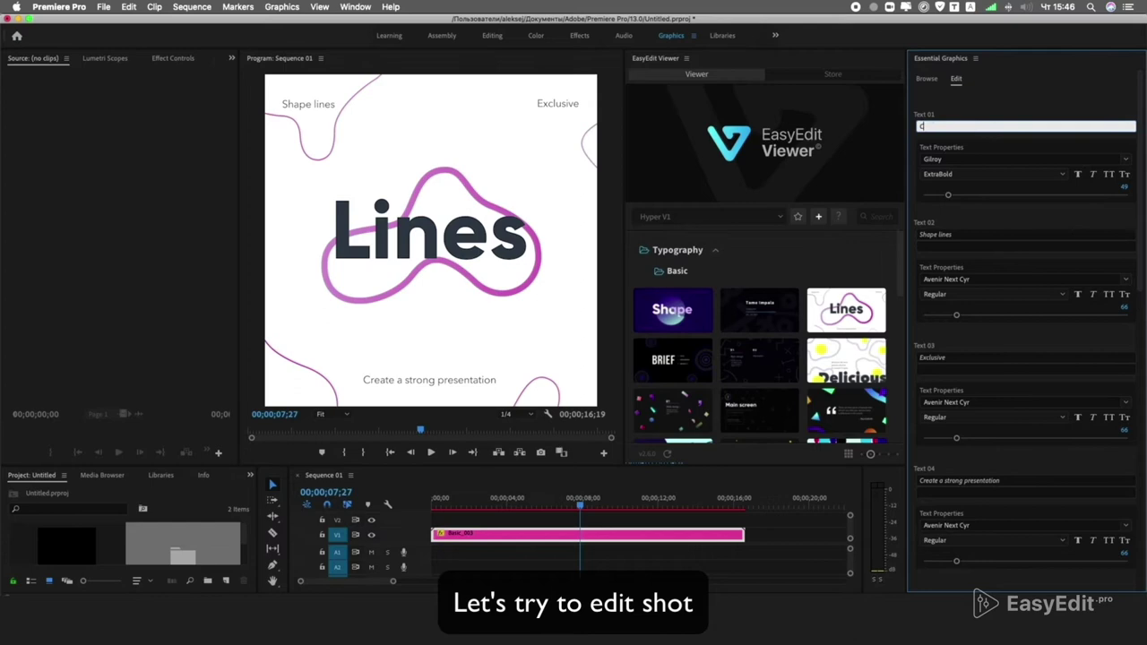
Change the main title text to COOL with the Heavy font style.
text(COOL)
click(1032, 103)
click(1063, 175)
click(968, 412)
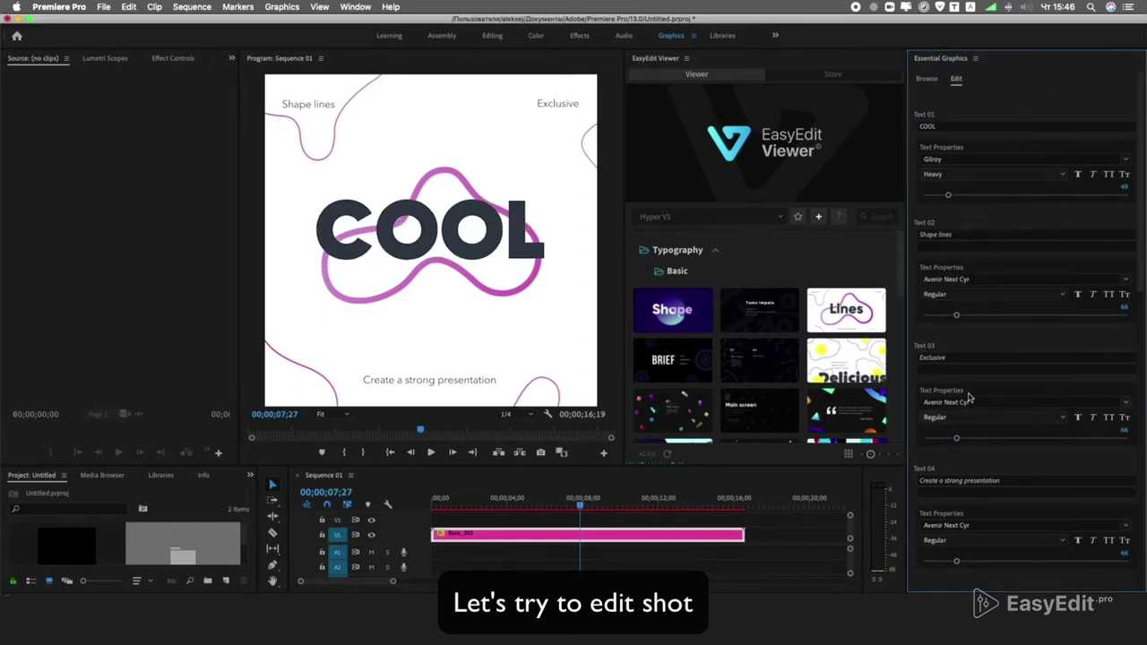
Make Lines 01–04 yellow and set the background colour to black.
scroll(1083, 302, down, 10)
click(923, 358)
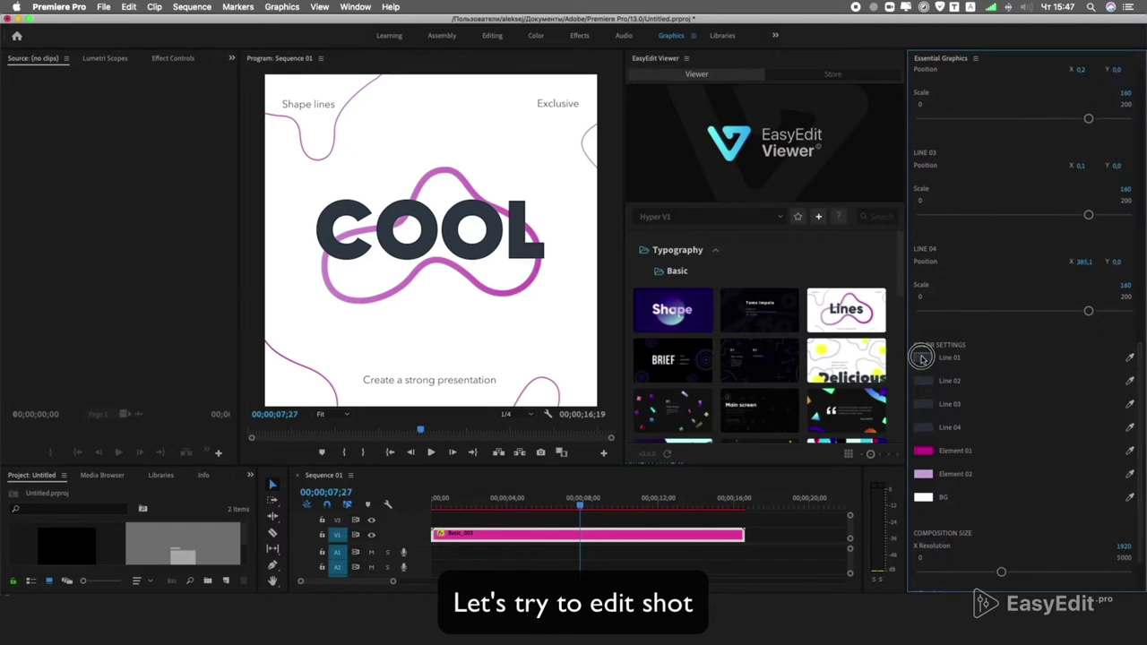
drag(601, 176, 602, 173)
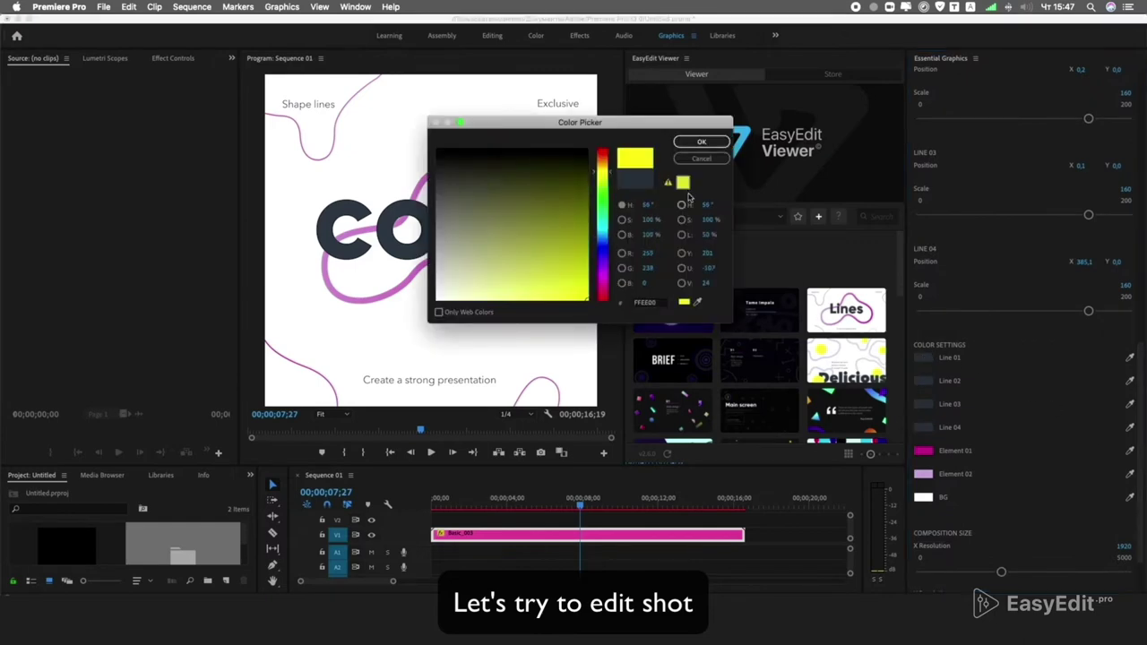
click(702, 142)
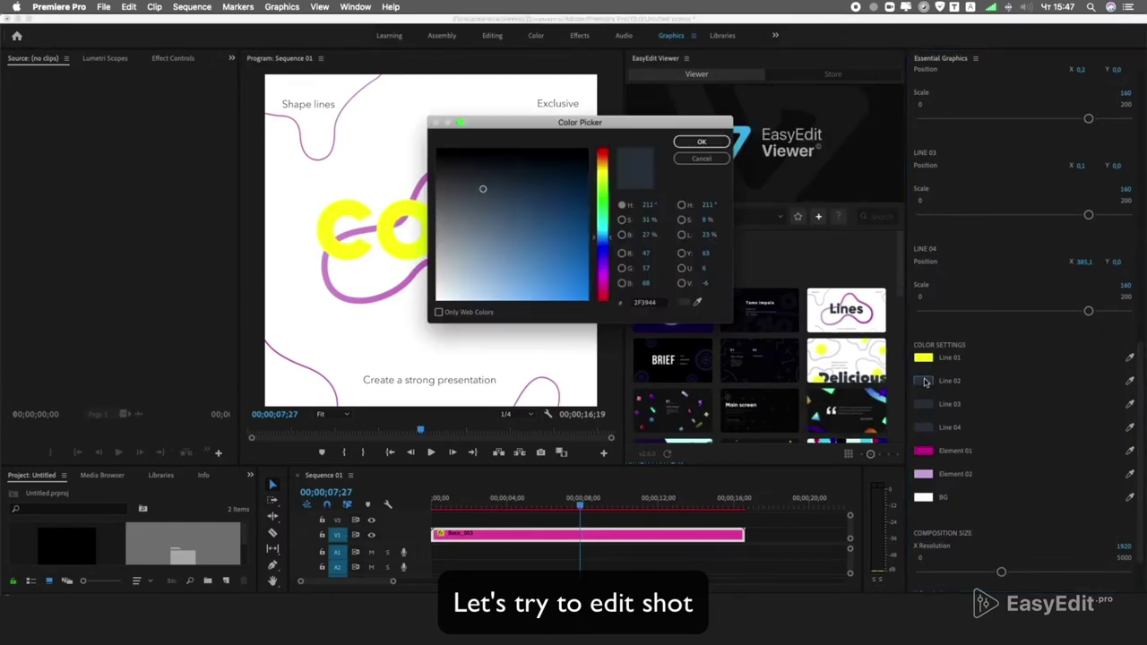
click(1129, 381)
click(924, 357)
click(1130, 404)
click(923, 381)
click(1129, 428)
click(924, 404)
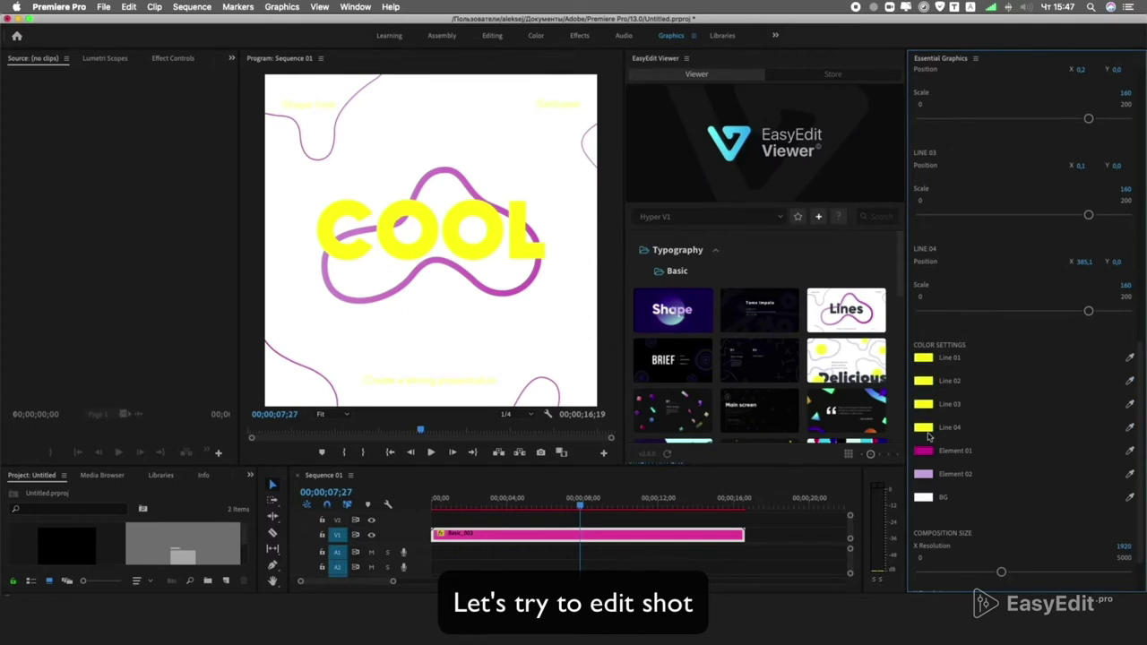
click(923, 499)
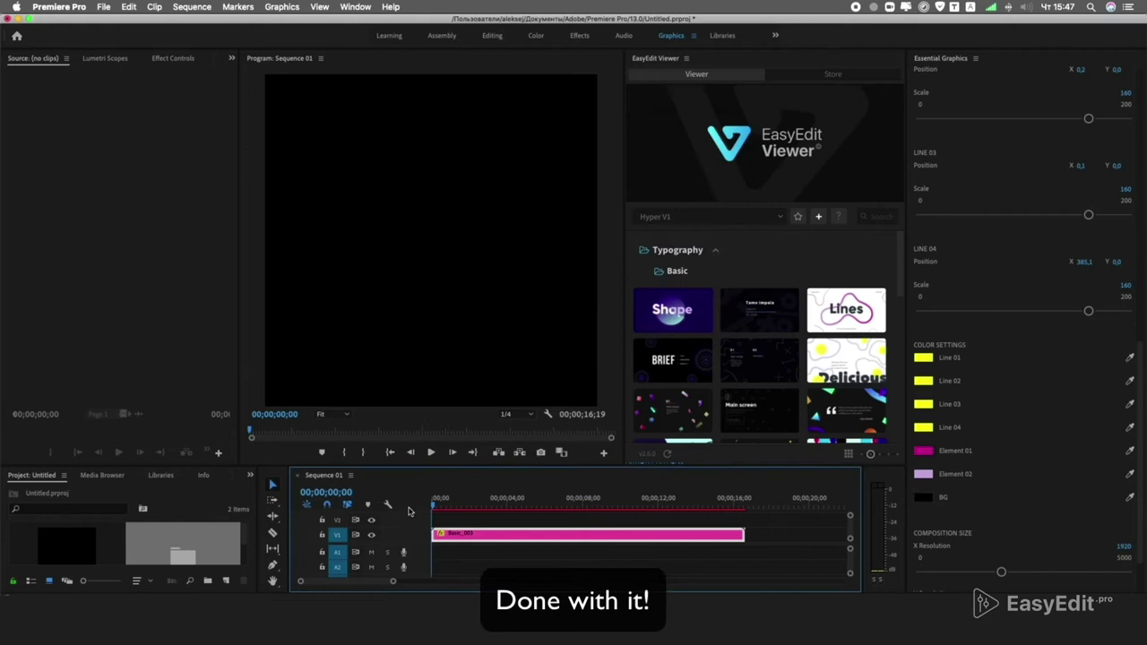
Play the sequence to preview the COOL title, then trim the title clip's end shorter.
key(space)
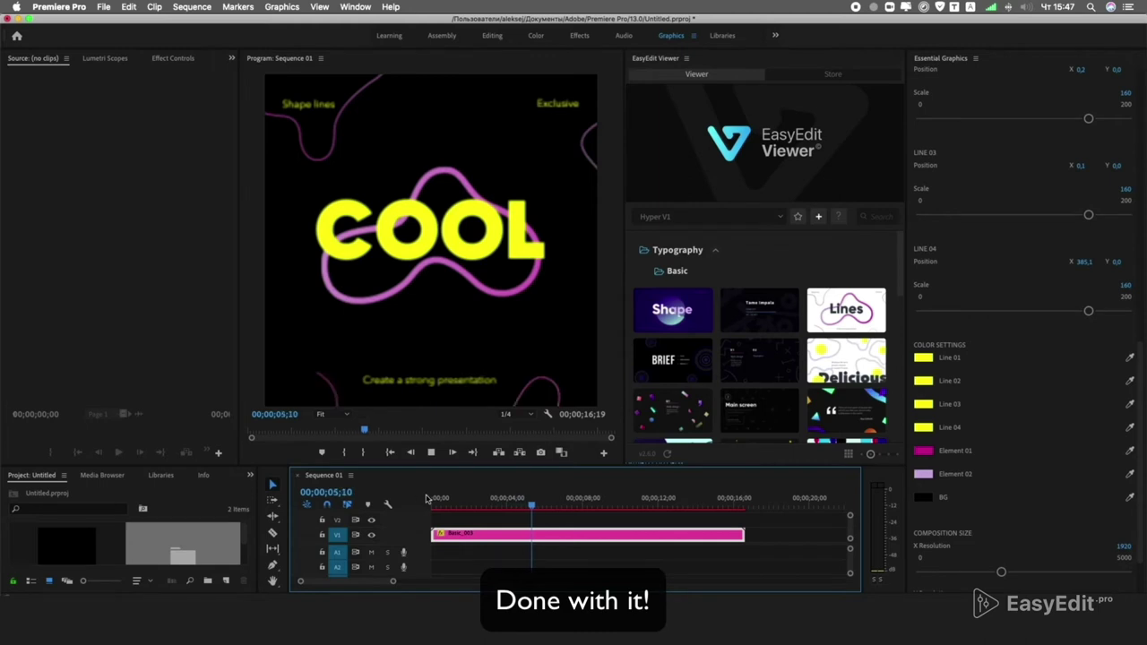
key(space)
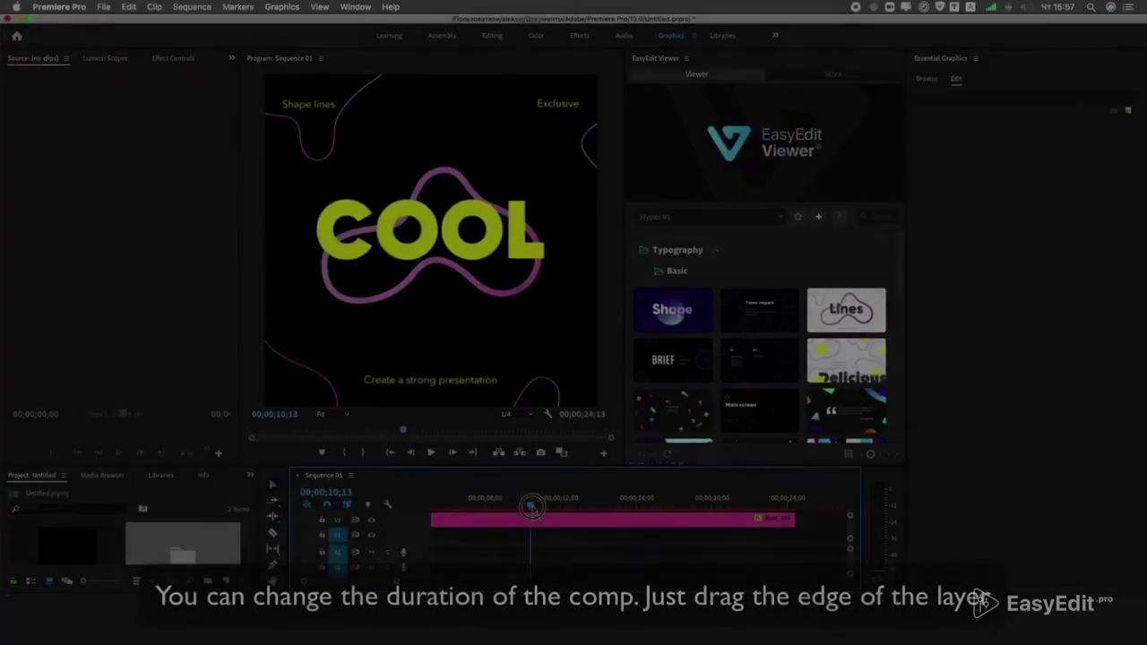
drag(768, 520, 515, 518)
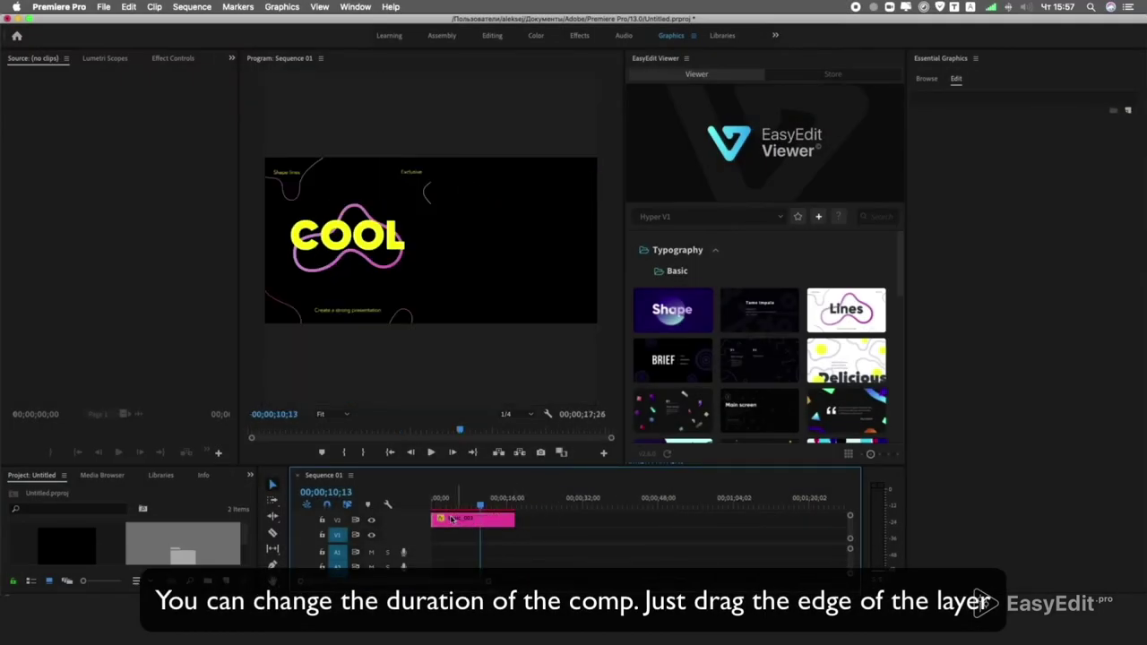
Trim the start of the pink Lines title clip on V1 so it begins later.
drag(432, 518, 487, 508)
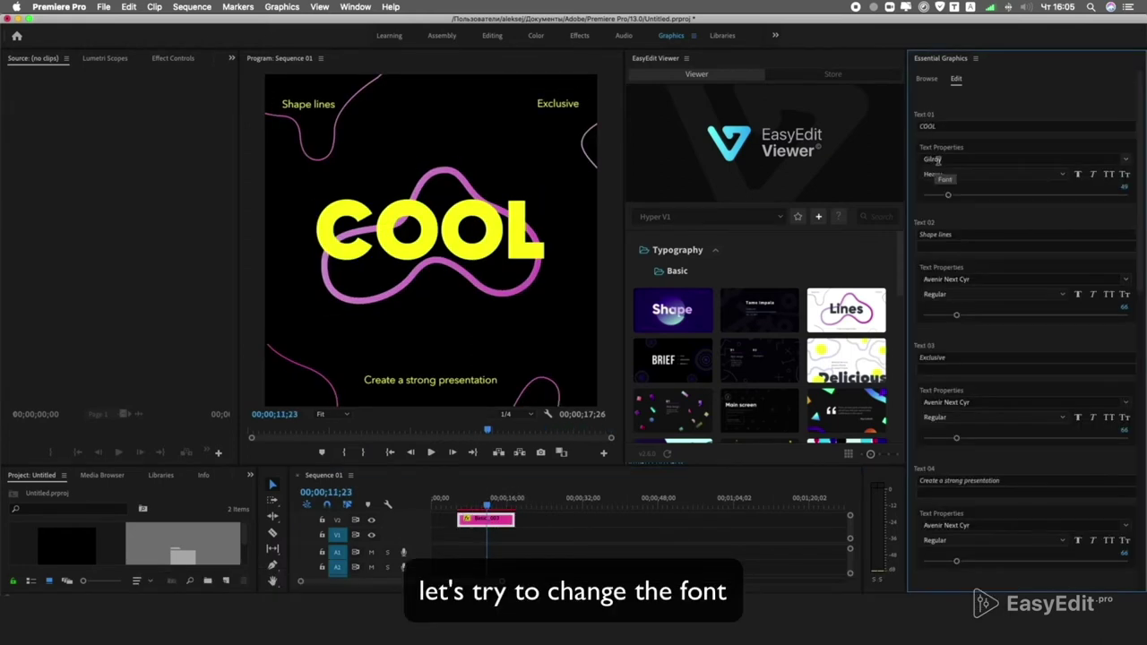
Set COOL's font style to Gilroy Heavy Italic.
click(1062, 174)
click(941, 438)
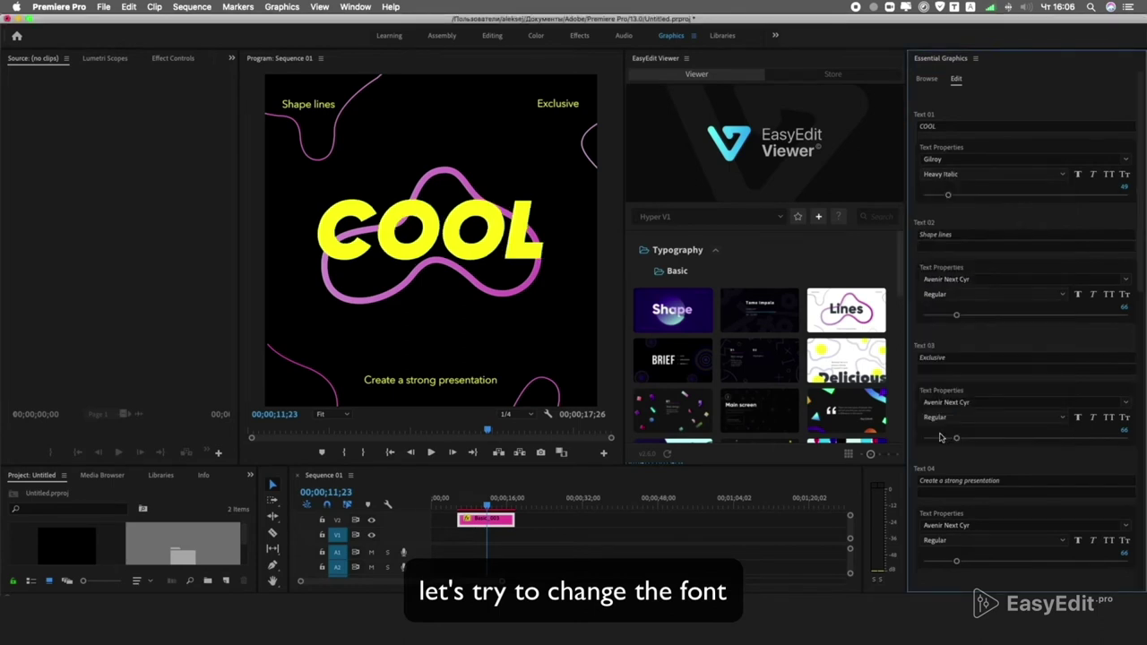
drag(1140, 216, 1139, 248)
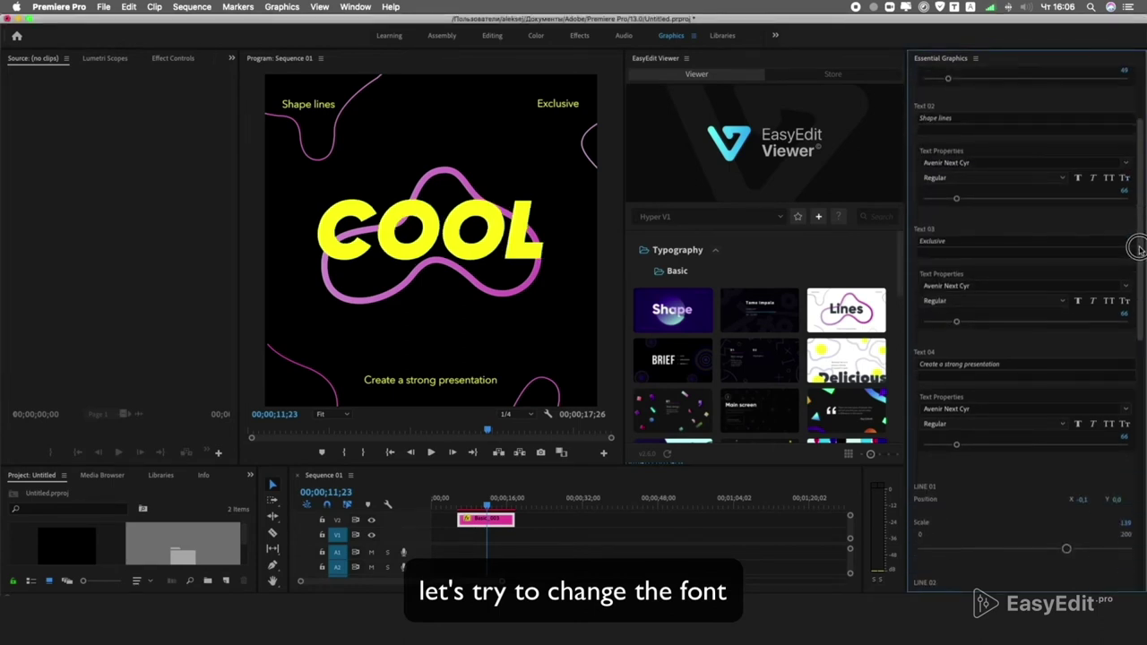
Change the Exclusive text's font to Sofia Pro Bold.
click(1017, 286)
text(s)
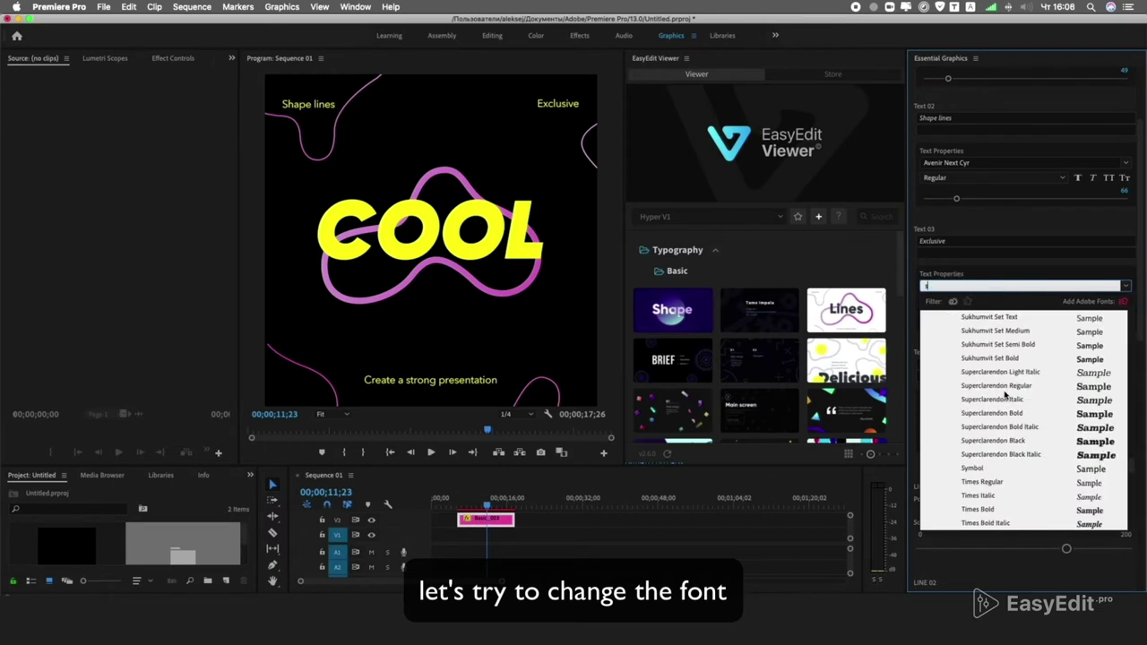
scroll(1004, 394, up, 5)
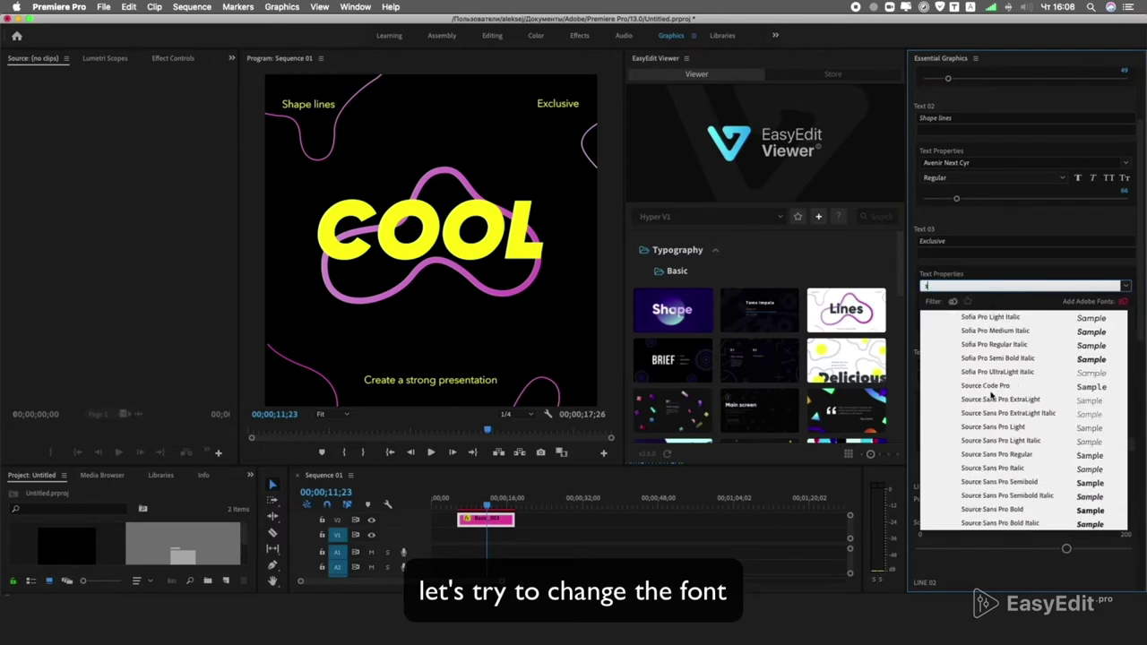
click(982, 376)
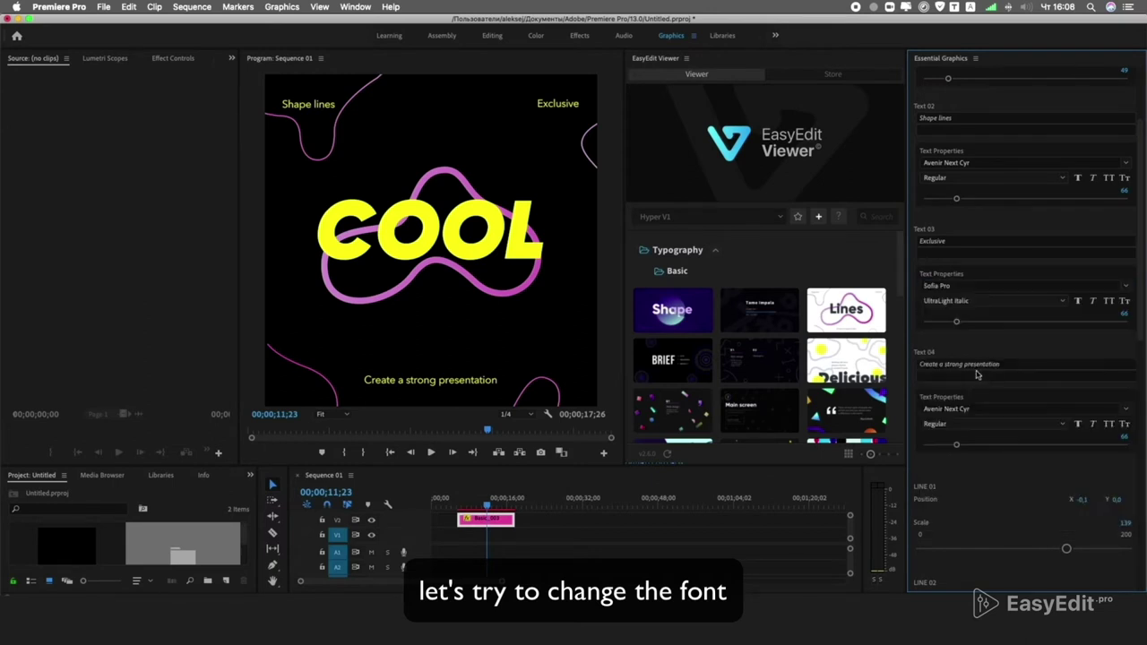
click(989, 287)
text(sof)
click(986, 346)
Set the tagline and Shape lines to Sofia Pro Bold and save the project.
click(968, 409)
text(sof)
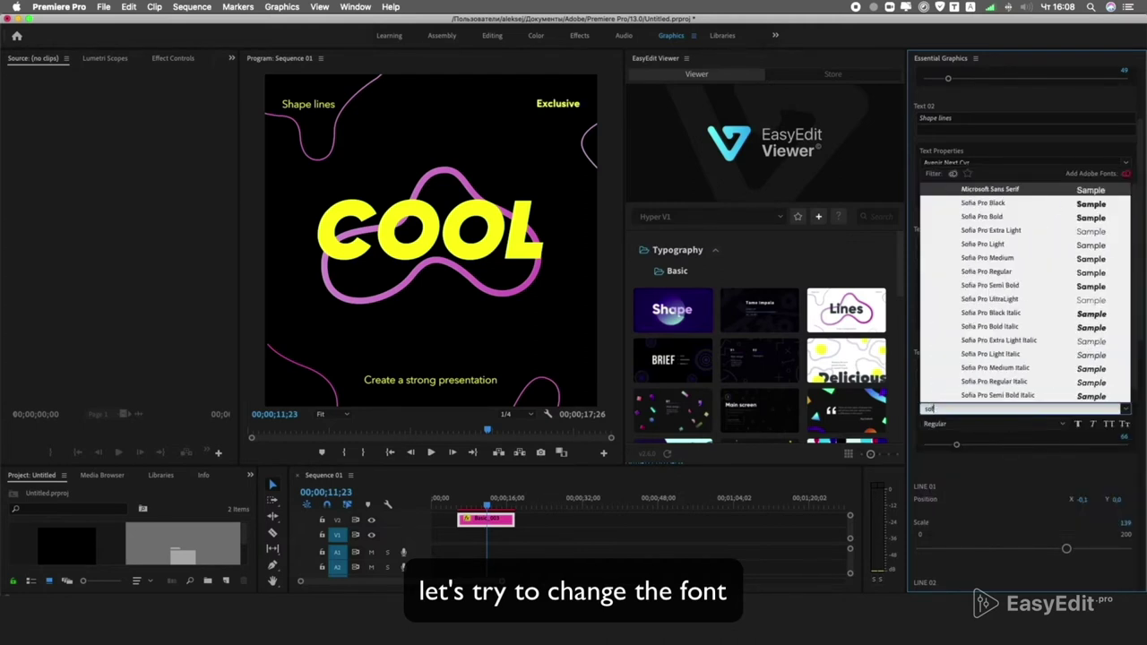
click(986, 217)
click(986, 163)
text(sofia)
click(972, 208)
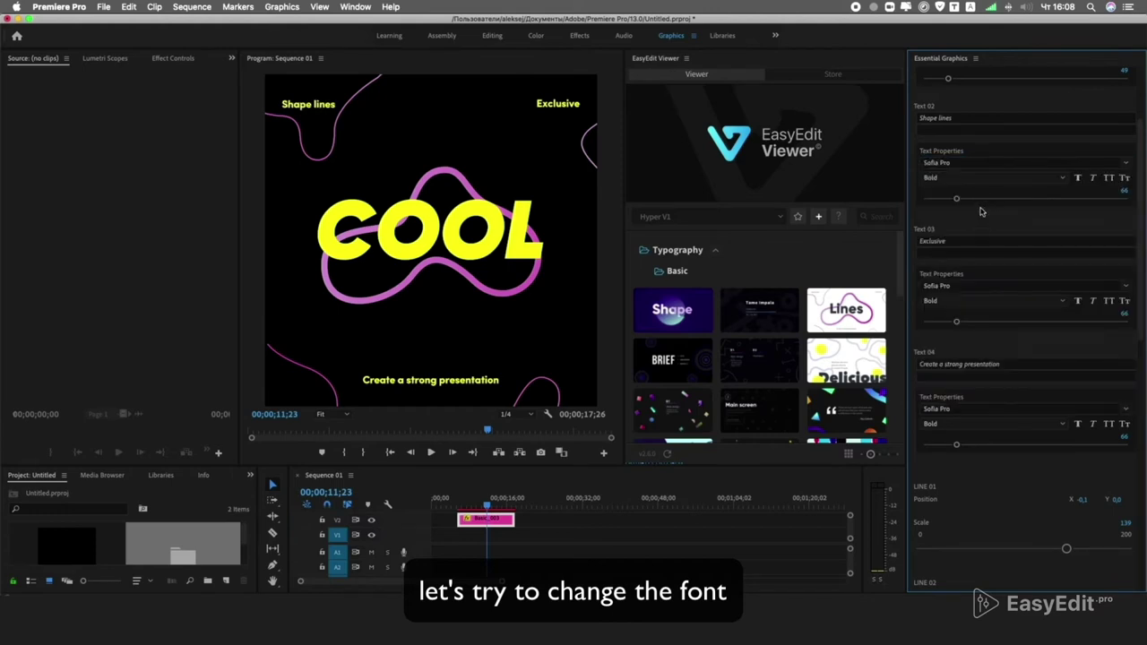
key(super+s)
drag(1138, 233, 1143, 319)
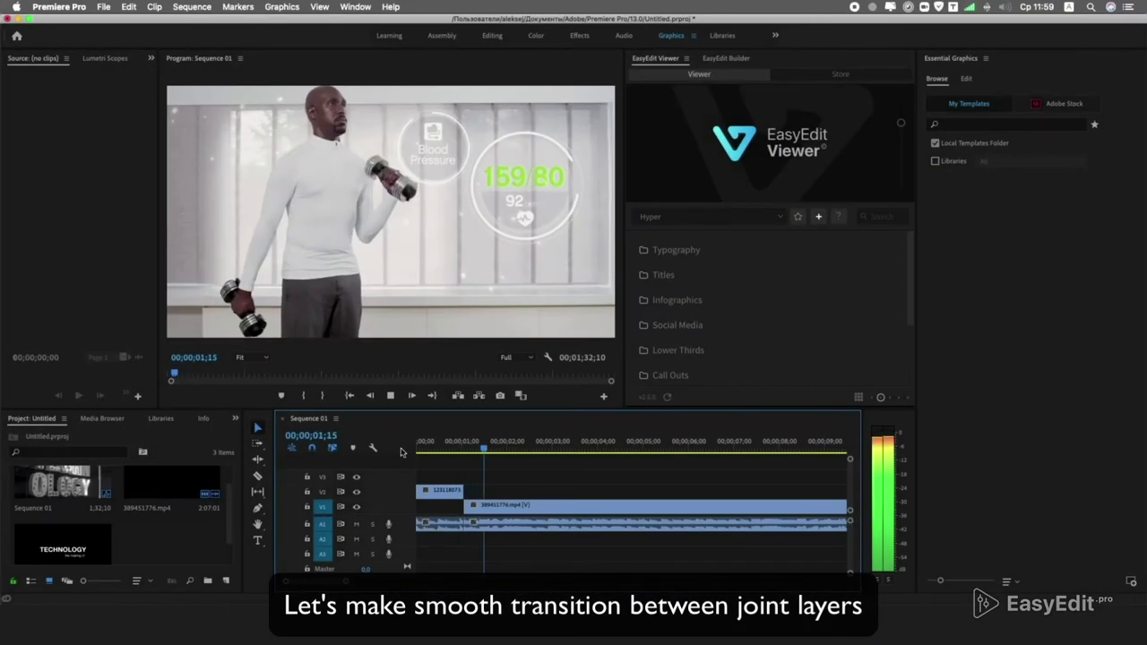
Park the playhead at the cut between the two clips and zoom the timeline in.
click(467, 449)
drag(468, 448, 465, 451)
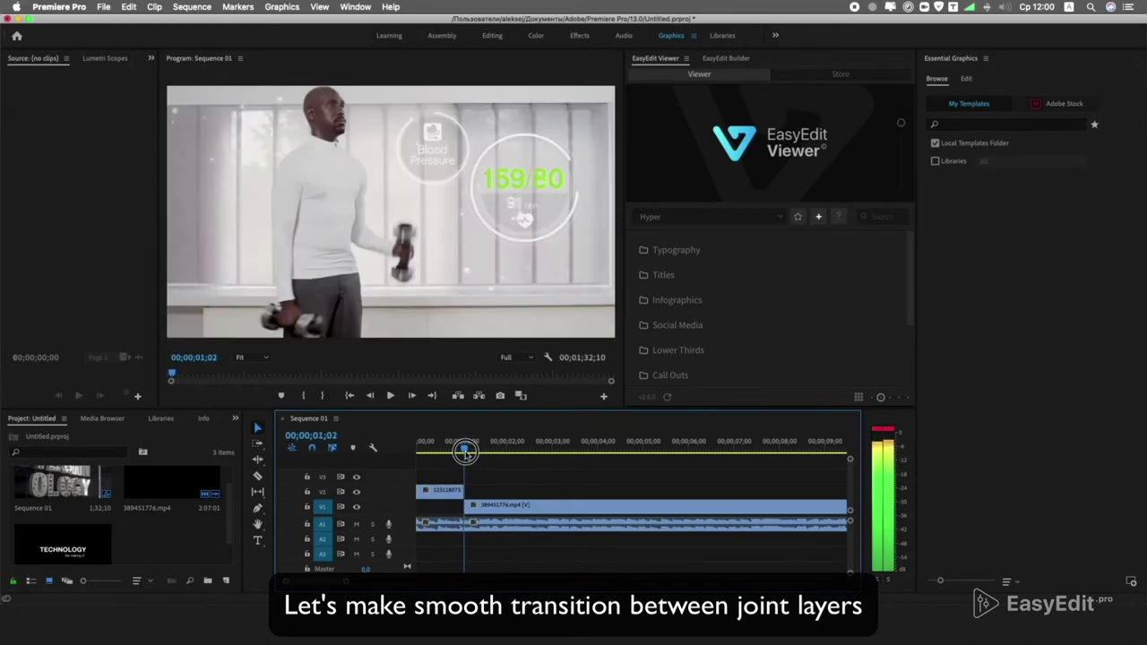
key(=)
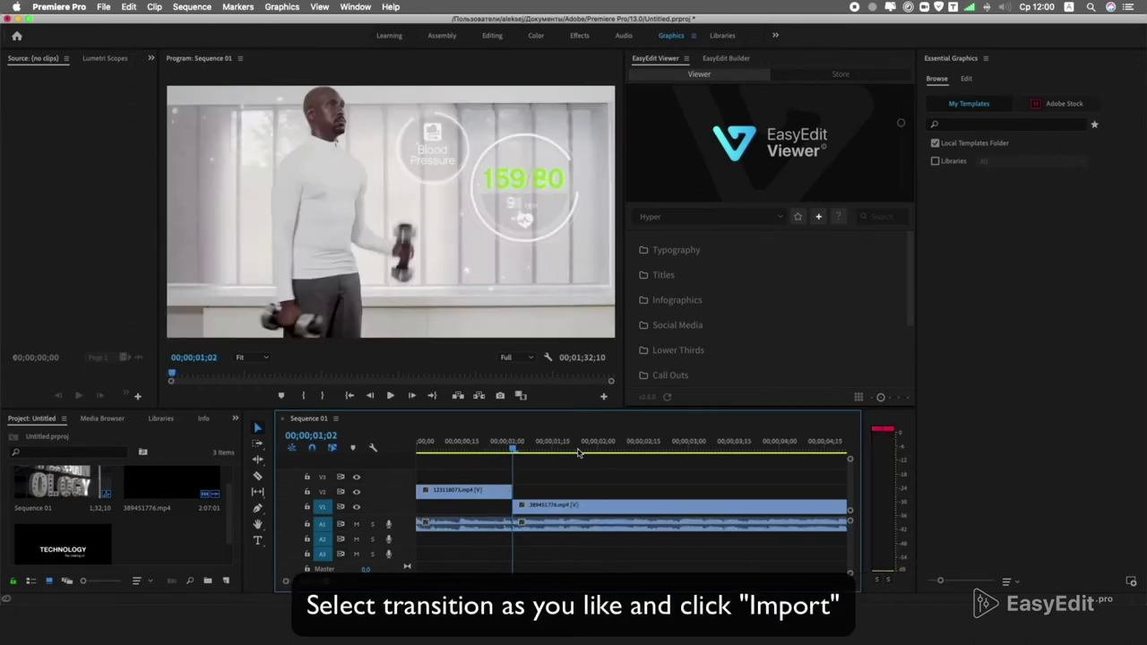
scroll(741, 339, down, 4)
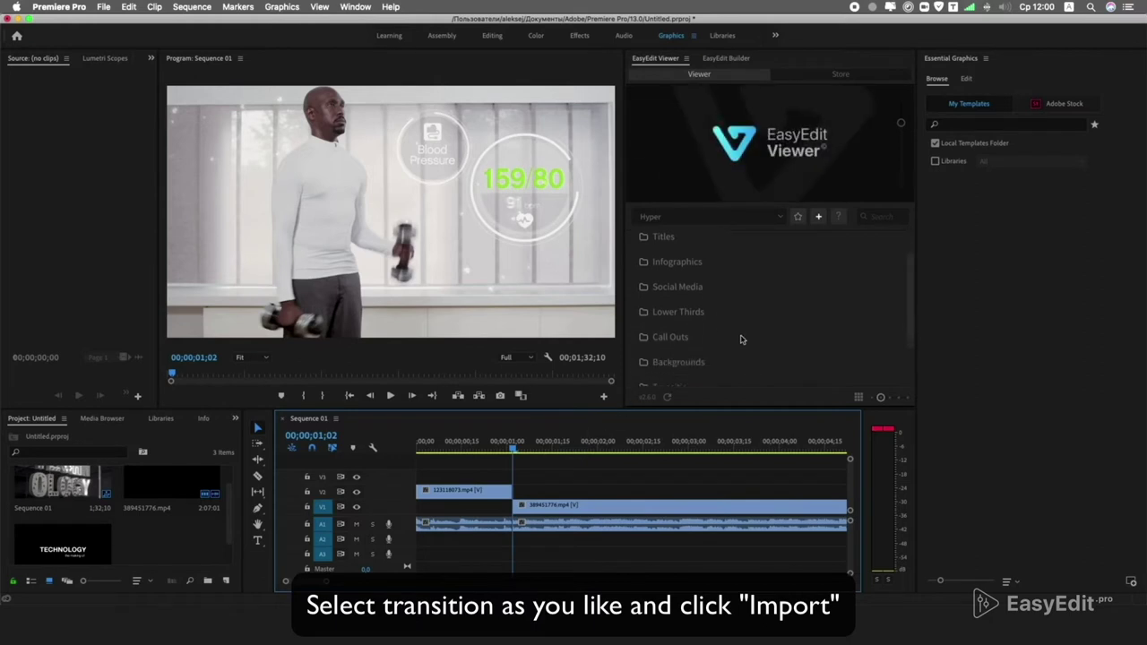
Import Flat 010 from EasyEdit's Transitions > Flat set.
click(684, 330)
click(673, 346)
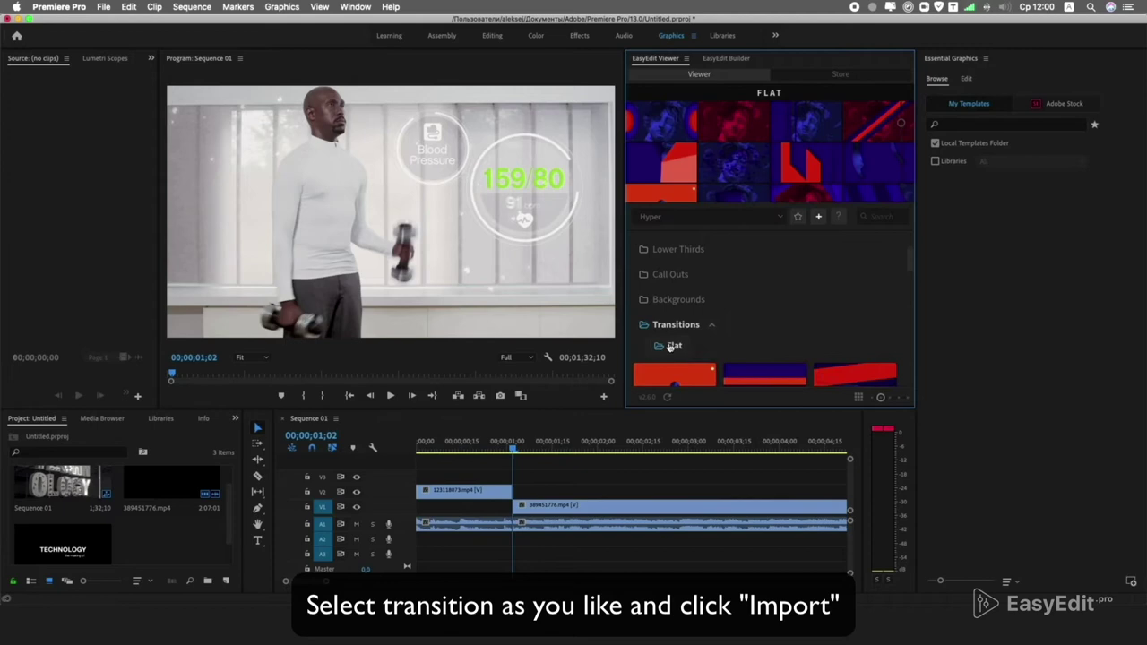
scroll(681, 341, down, 3)
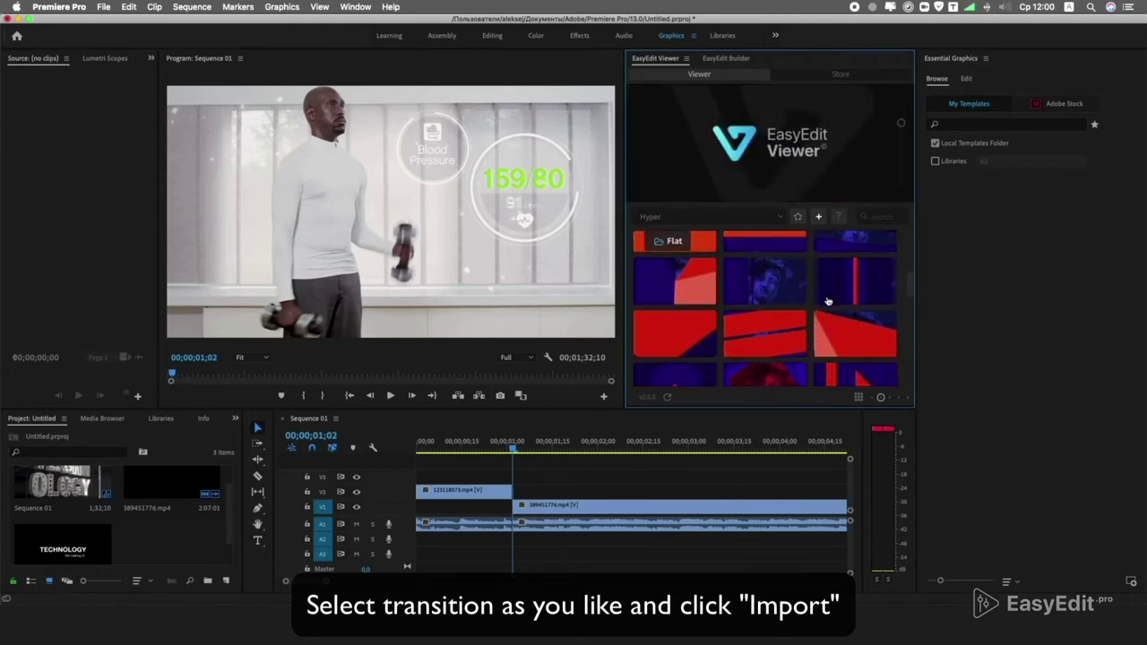
mouse_move(805, 303)
scroll(805, 303, down, 2)
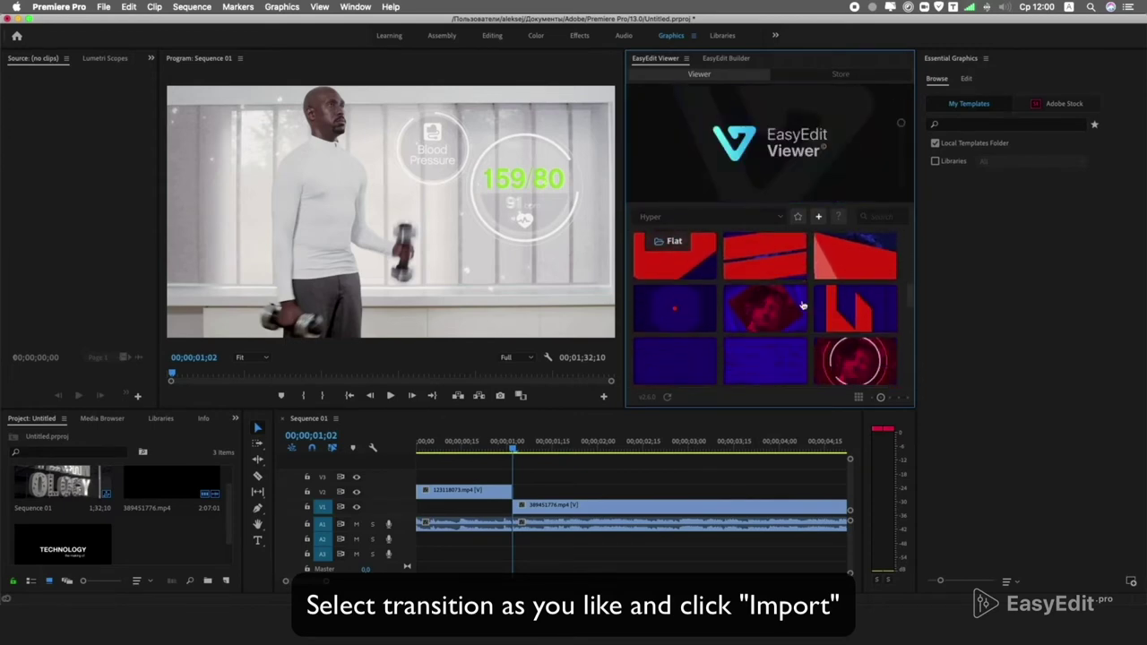
click(687, 314)
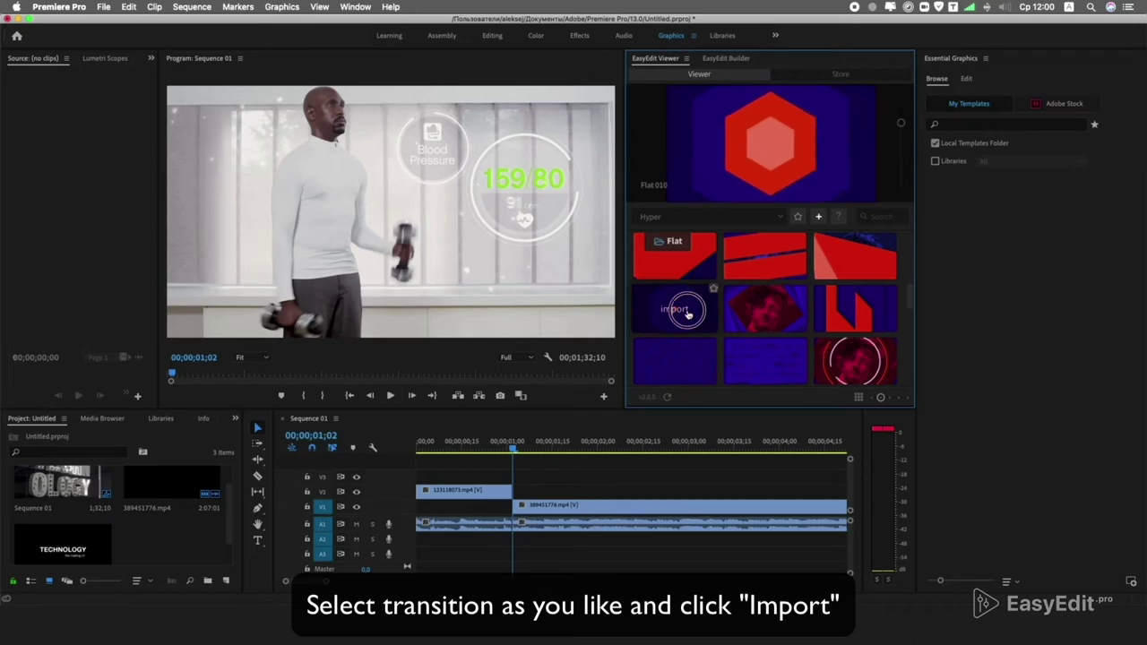
Move Flat_010 up onto V3 over the cut and trim both its edges toward the cut.
drag(605, 492, 506, 482)
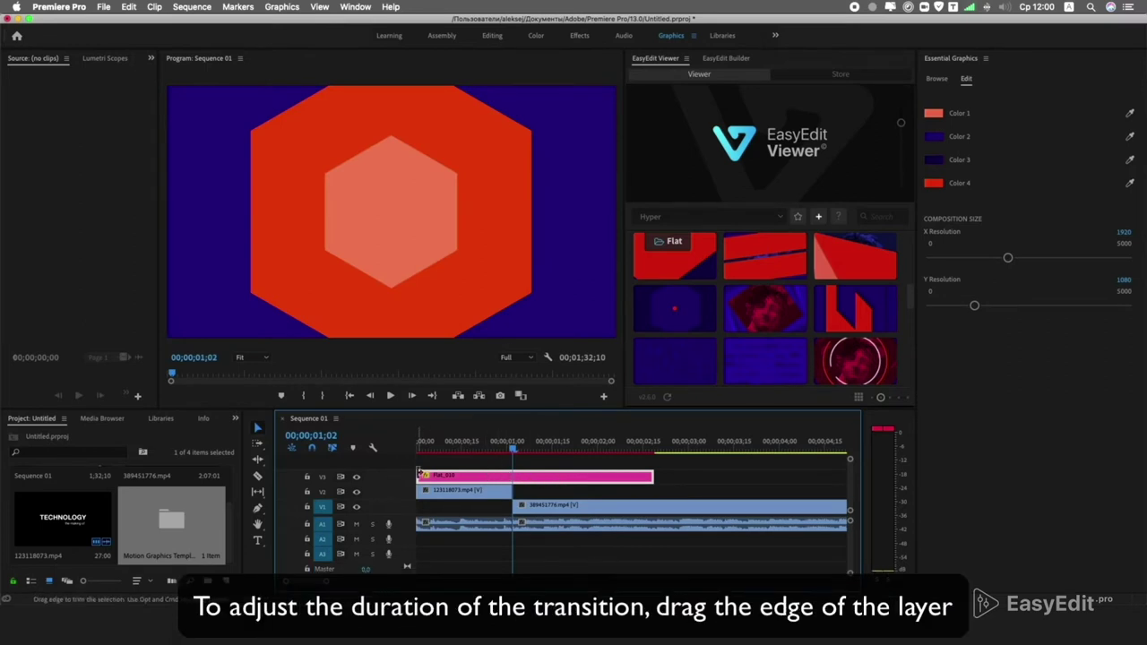
drag(420, 475, 472, 475)
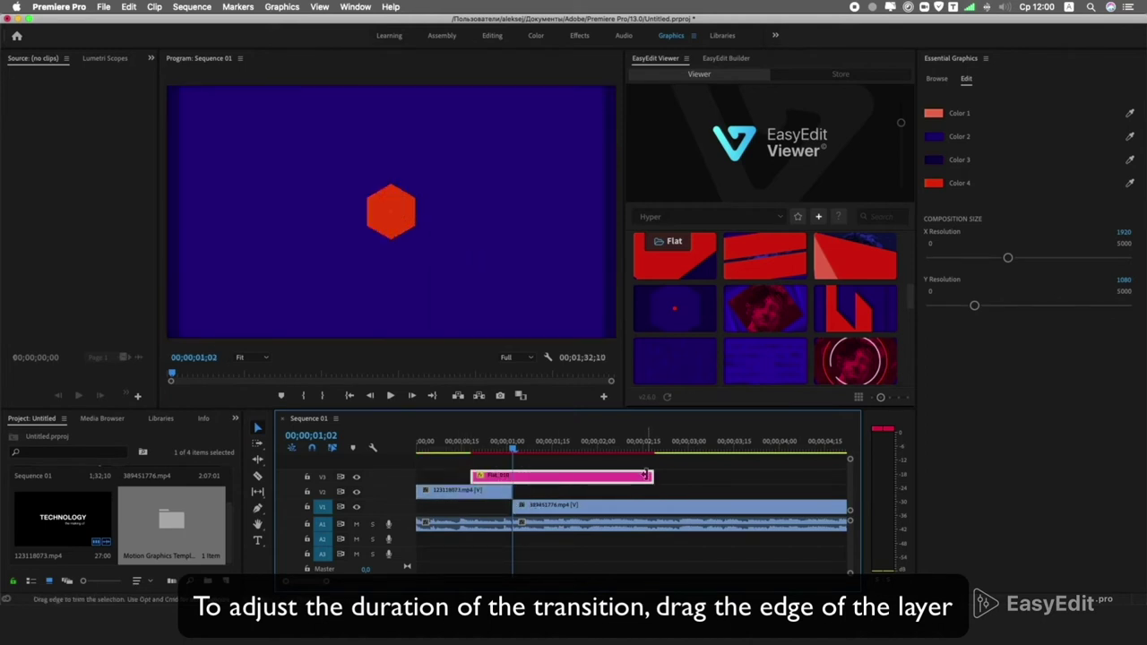
drag(639, 475, 517, 454)
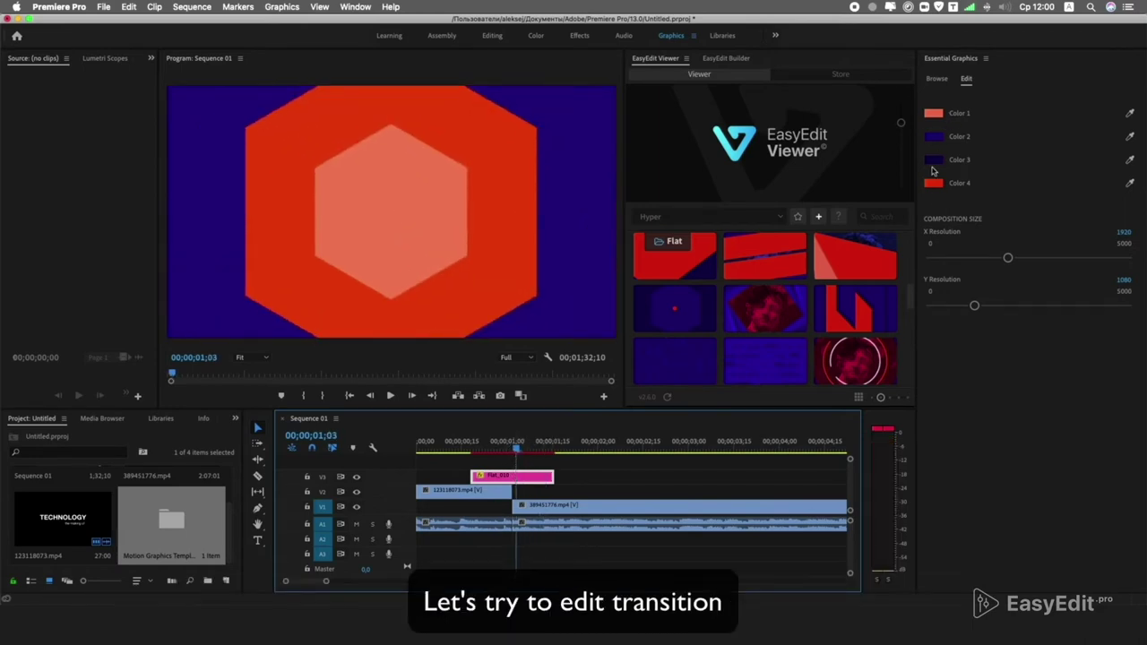
Set the transition's Color 1 to a light grey sampled from the video.
click(933, 113)
click(701, 159)
drag(518, 446, 533, 445)
click(942, 114)
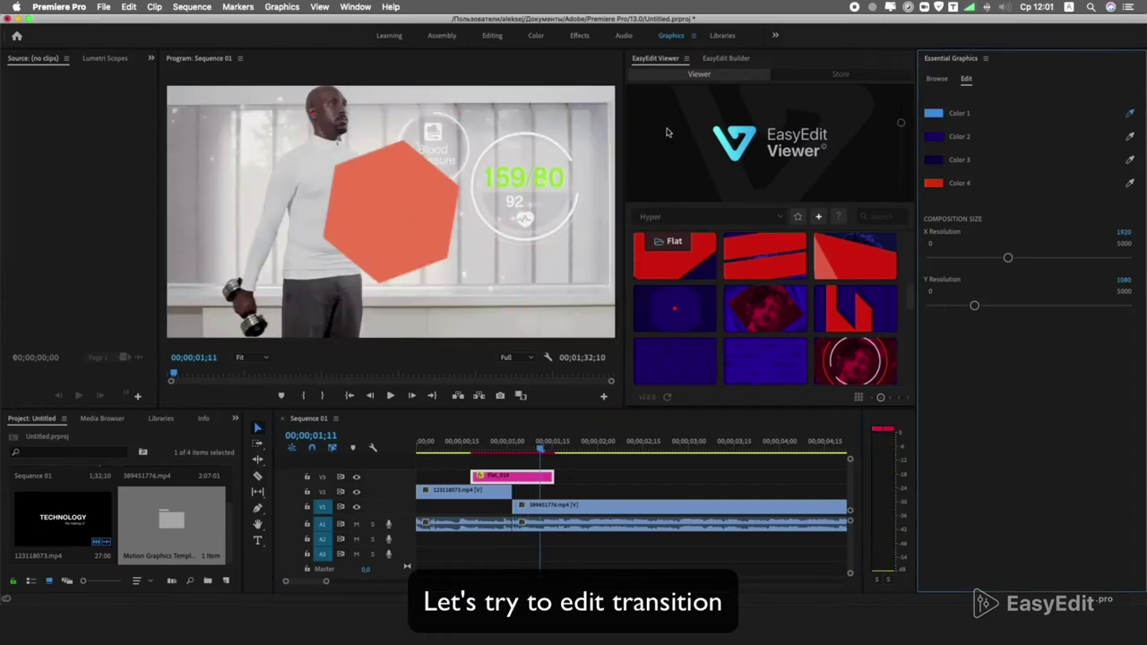
click(586, 128)
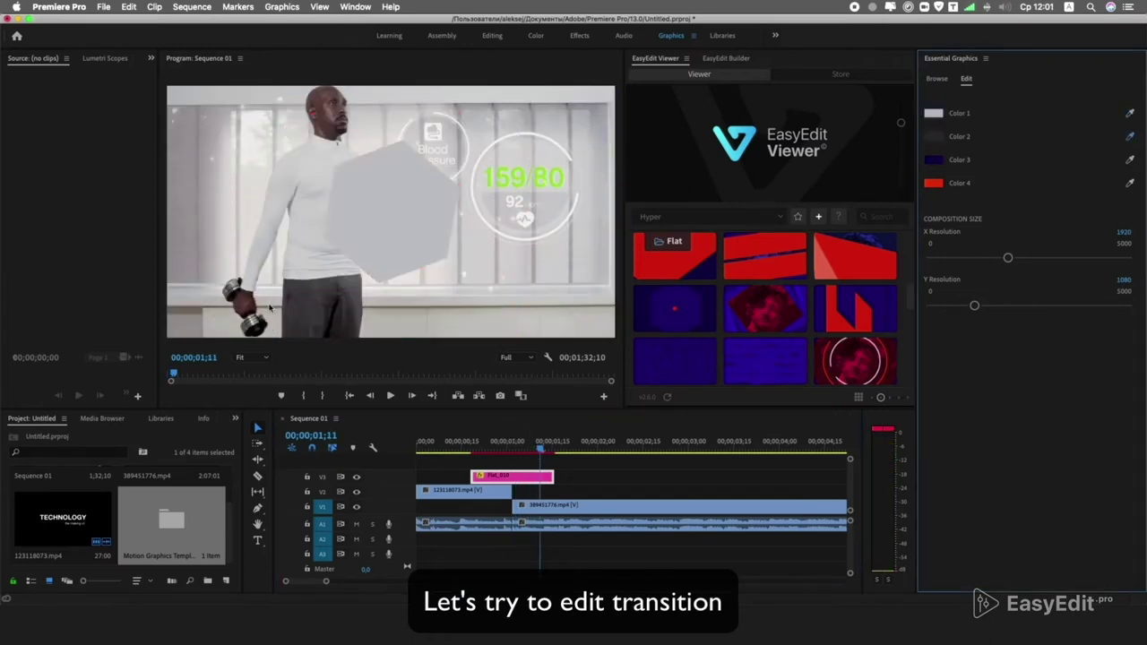
Make Color 4 and Color 3 light grey, checking the large hexagon frame.
click(933, 159)
click(696, 139)
click(464, 448)
key(space)
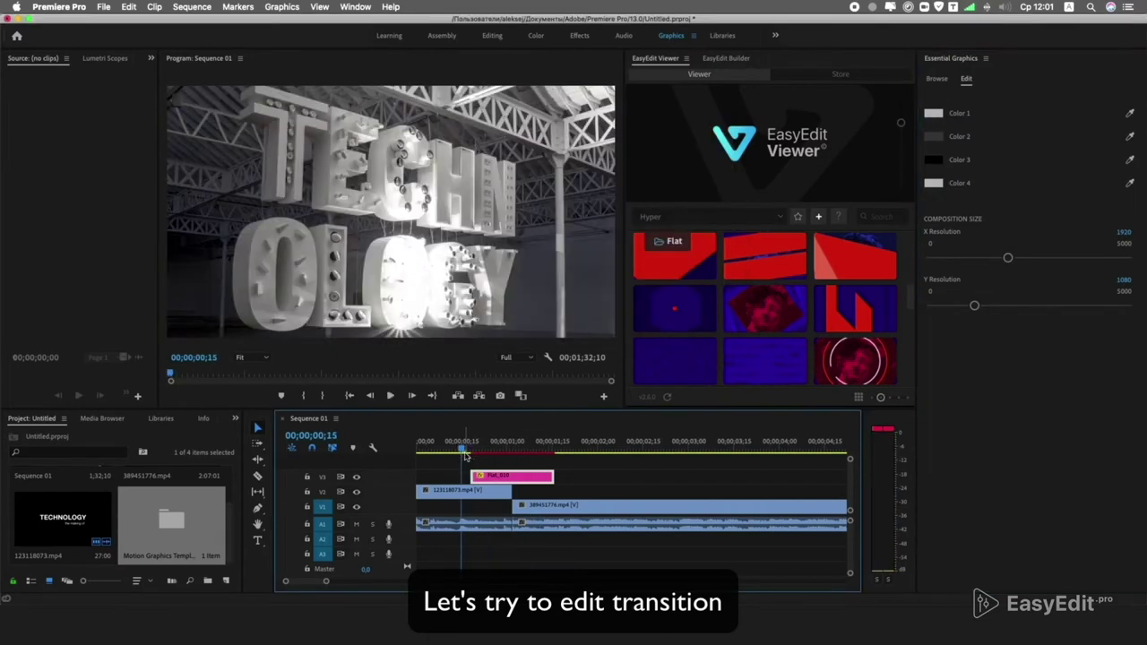
click(476, 445)
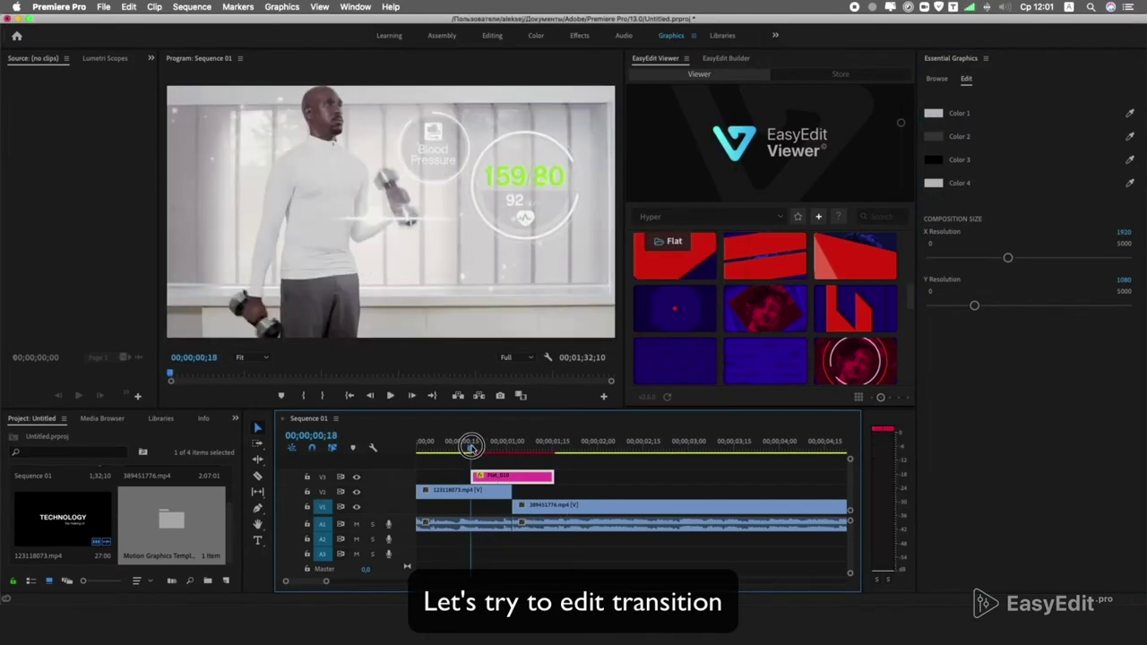
click(479, 445)
click(934, 160)
click(444, 159)
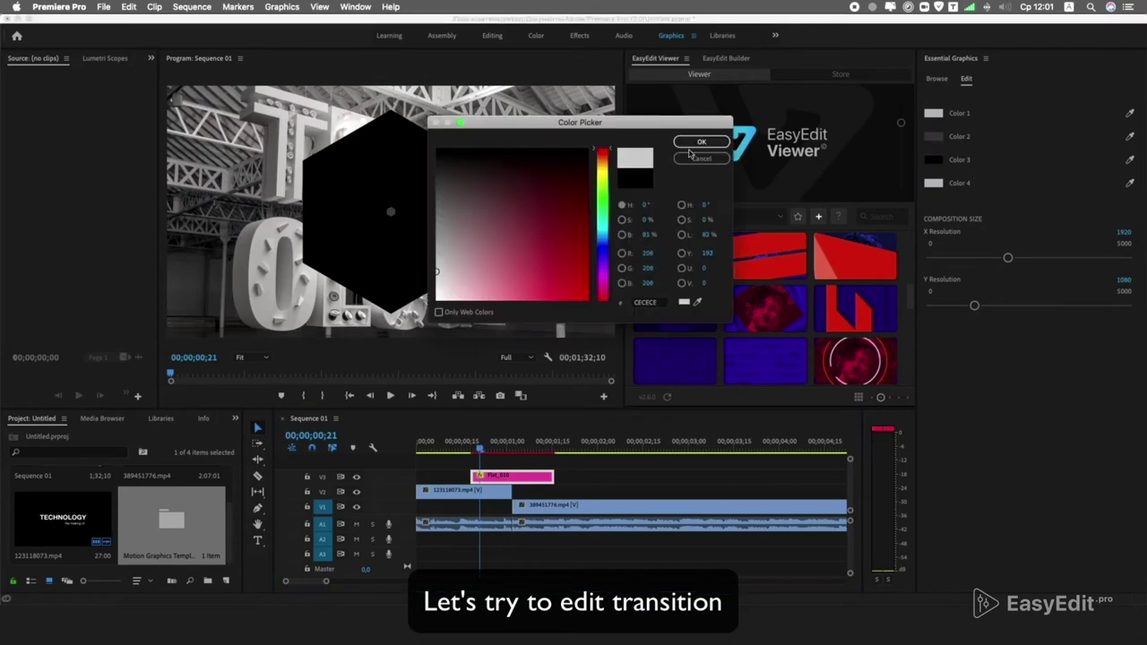
click(697, 139)
Widen the transition slightly at both ends and preview it from the sequence start.
drag(473, 475, 450, 475)
drag(553, 475, 578, 475)
key(Home)
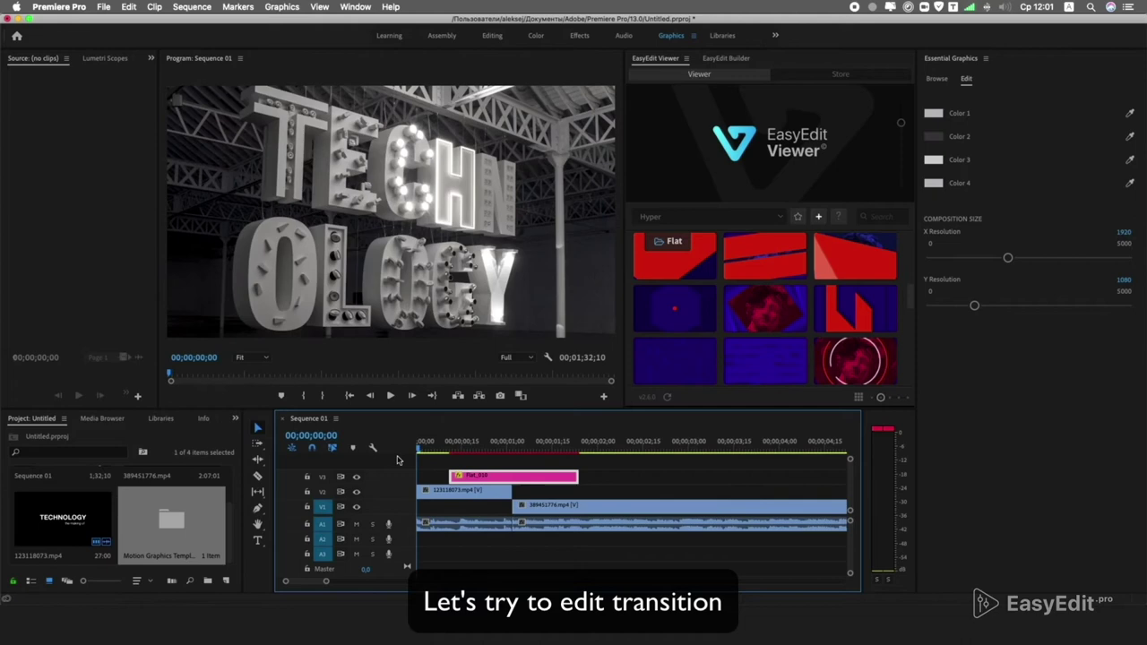
key(Return)
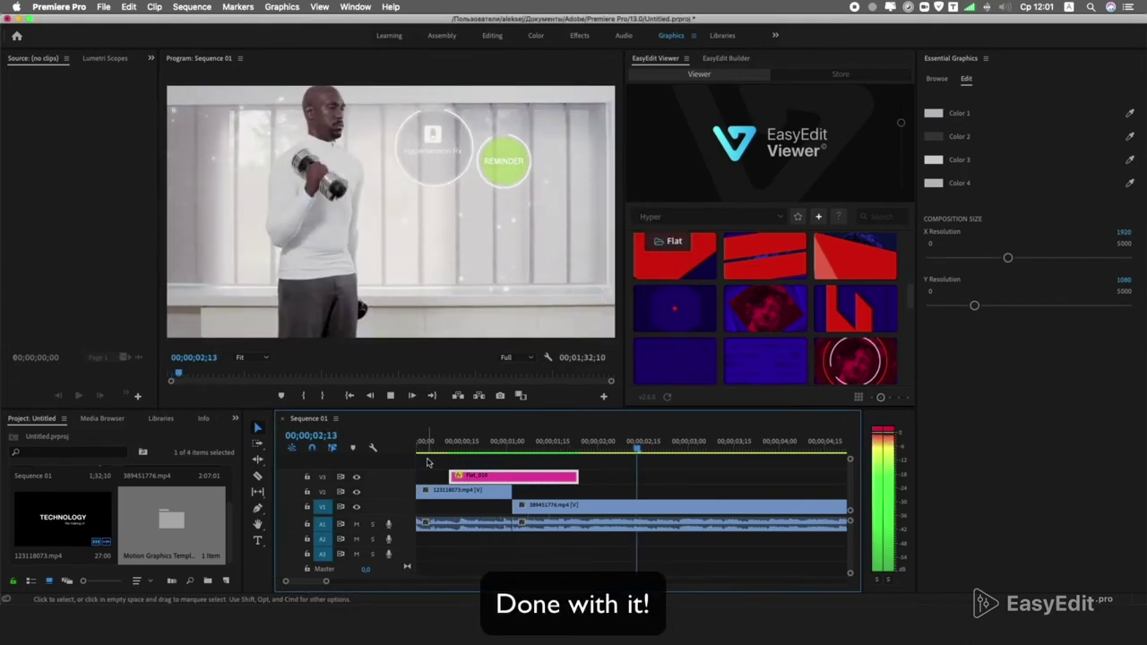
key(space)
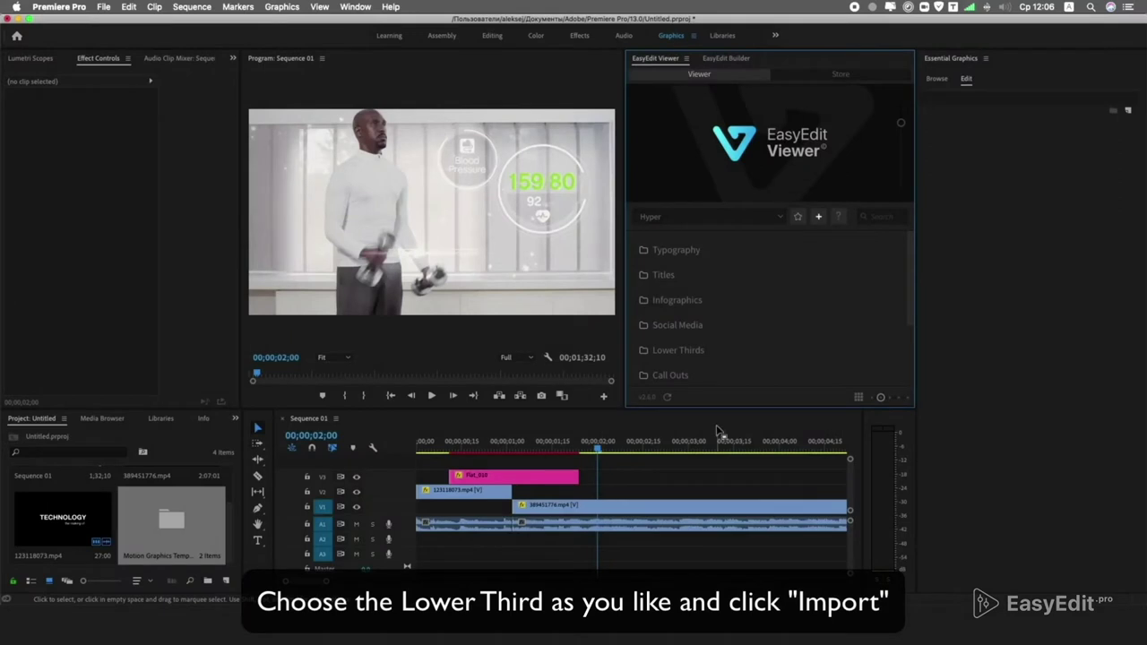
Open the Lower Thirds folder in EasyEdit Viewer and browse its thumbnail grid.
click(704, 349)
click(703, 351)
scroll(679, 364, down, 1)
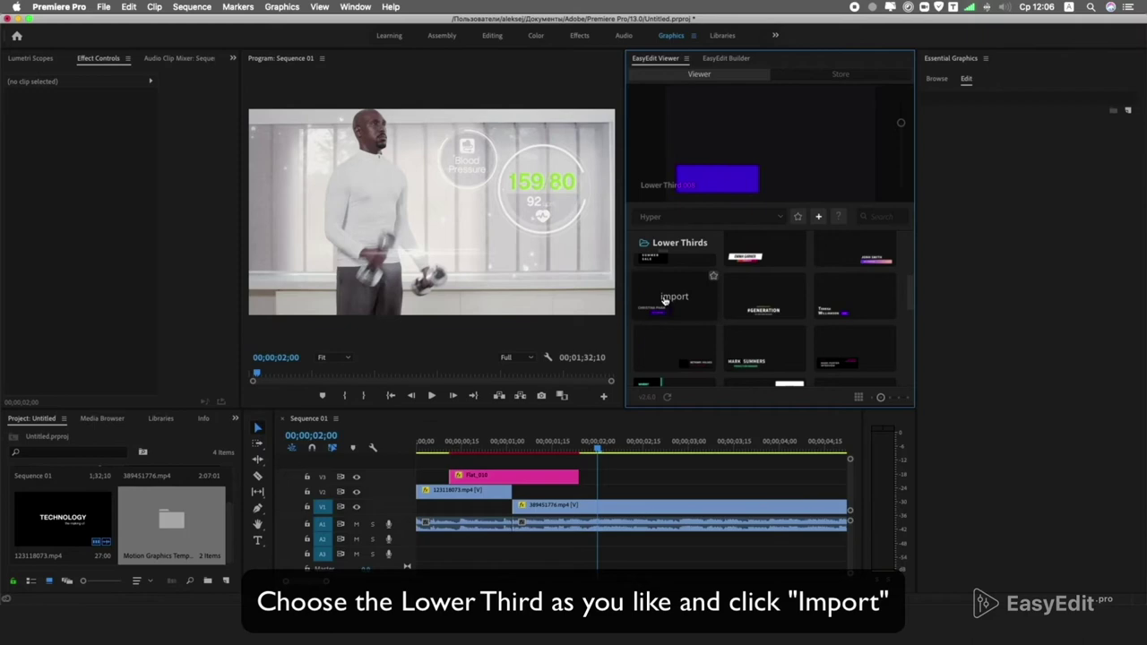
Import Lower_third_008 and change its texts to a new name and the title Trainer.
click(677, 321)
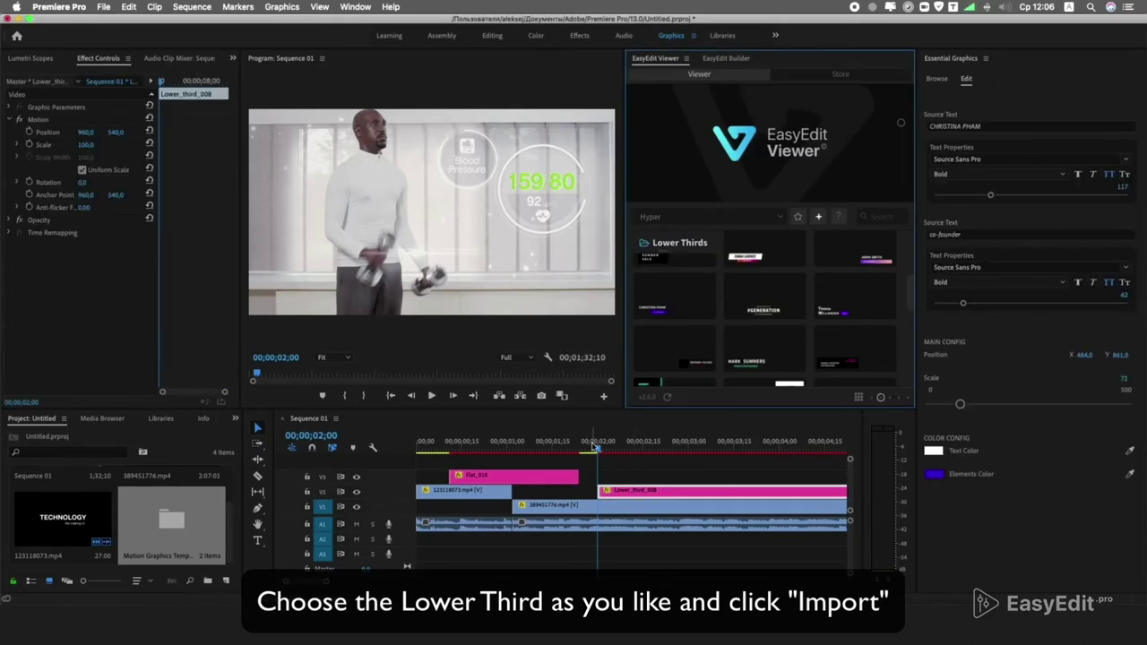
drag(594, 448, 726, 441)
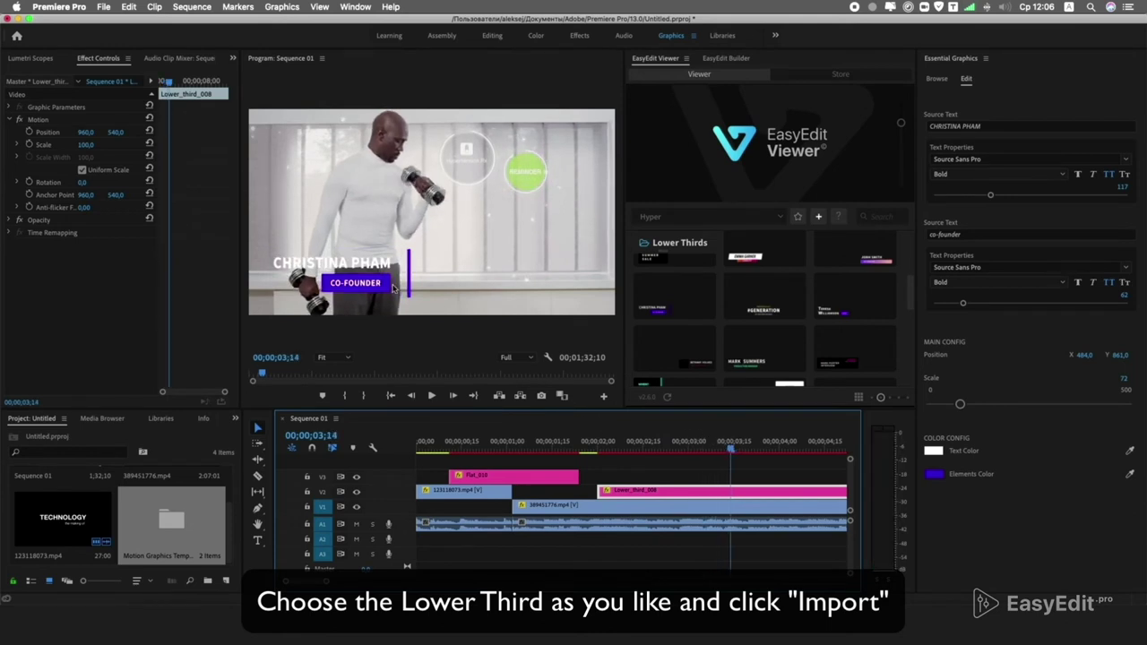
click(987, 126)
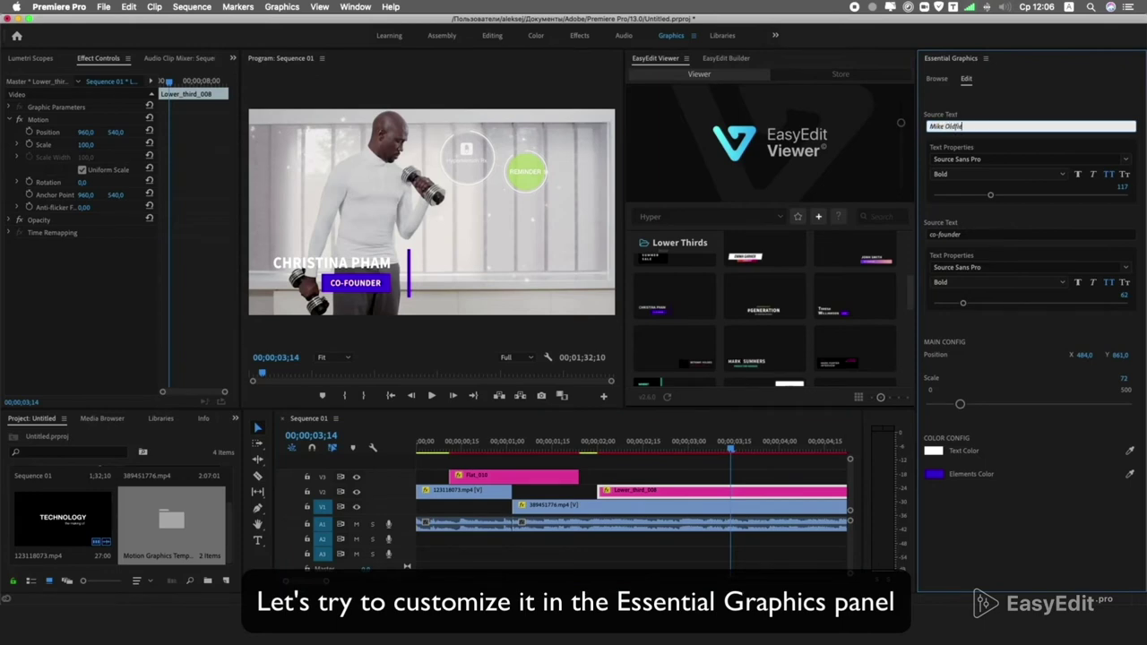
click(969, 234)
text(Tra)
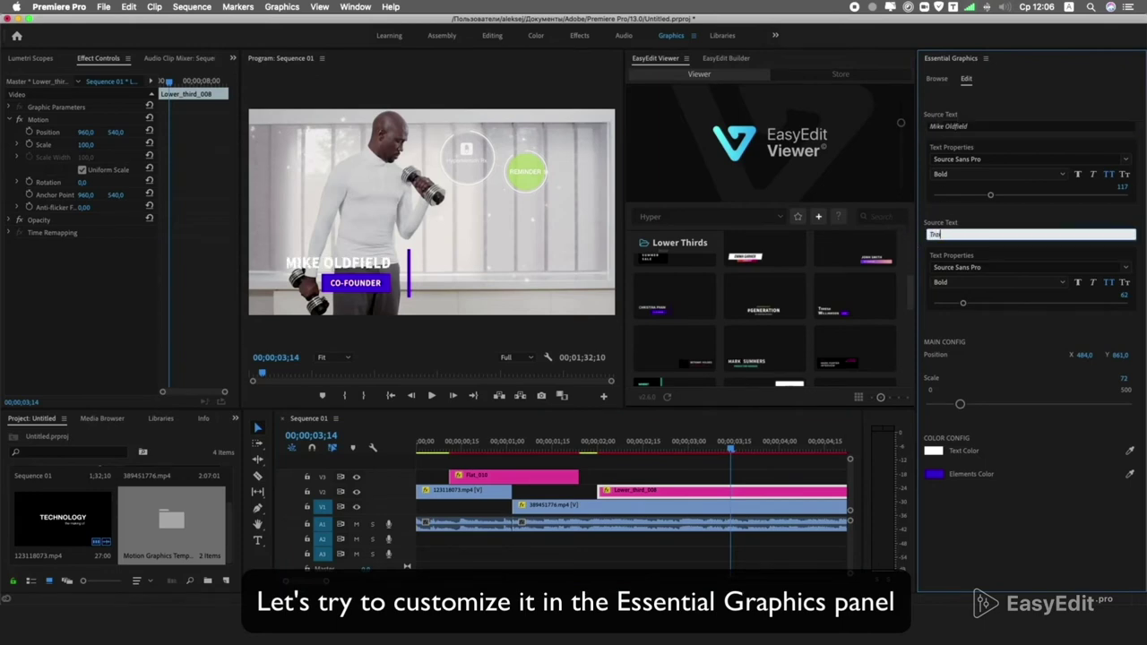
text(iner)
key(Return)
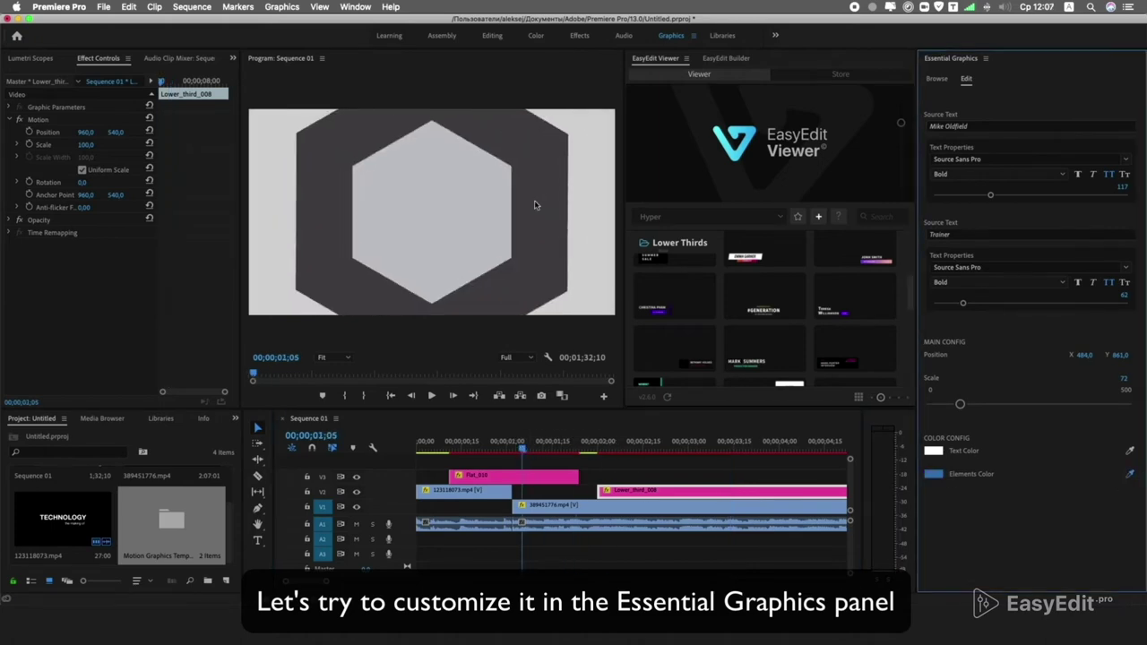
Shrink the lower third to scale 64 and move it further left.
key(space)
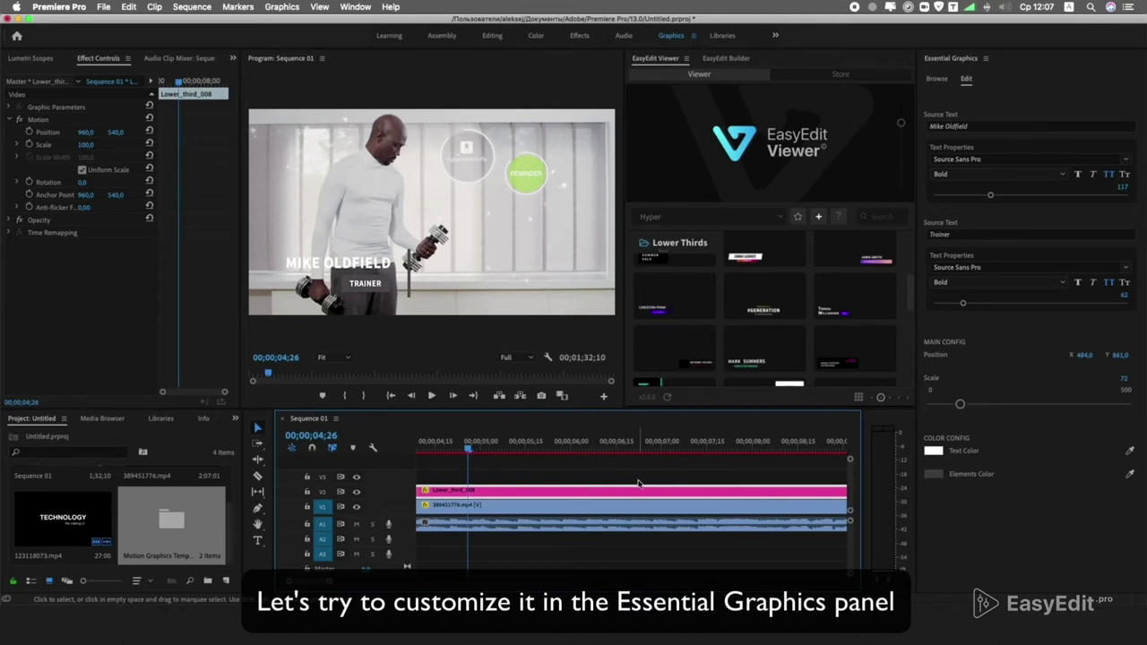
drag(960, 404, 956, 406)
drag(1083, 356, 1123, 357)
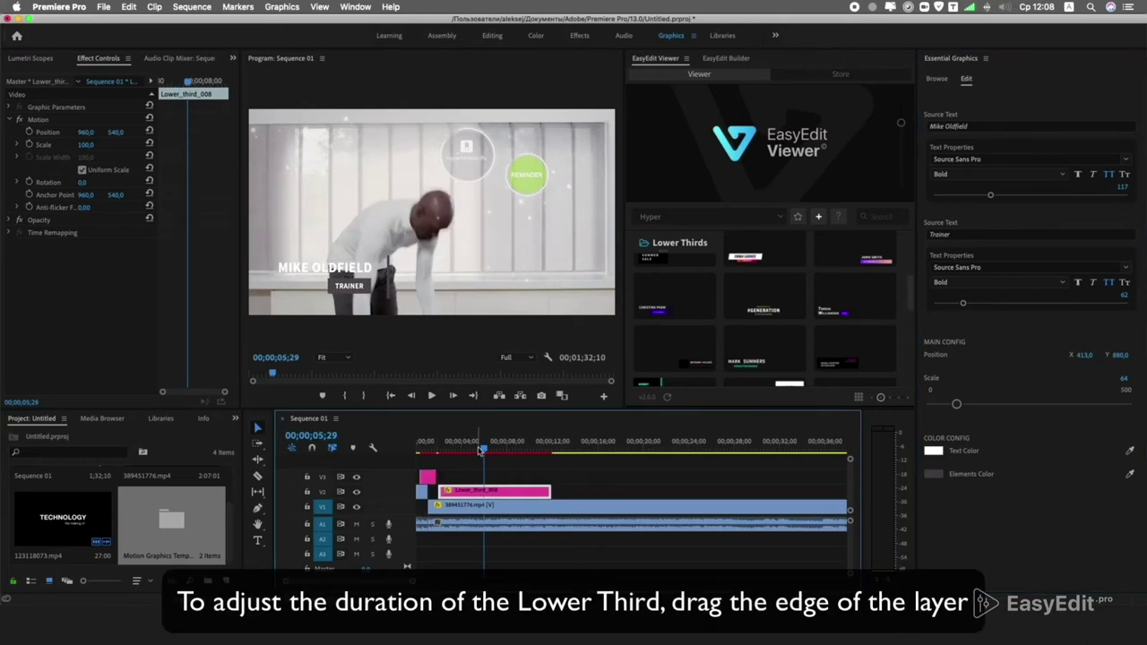
drag(480, 450, 480, 450)
Trim both ends of the lower third clip shorter and play it back.
drag(548, 489, 505, 489)
drag(433, 490, 459, 490)
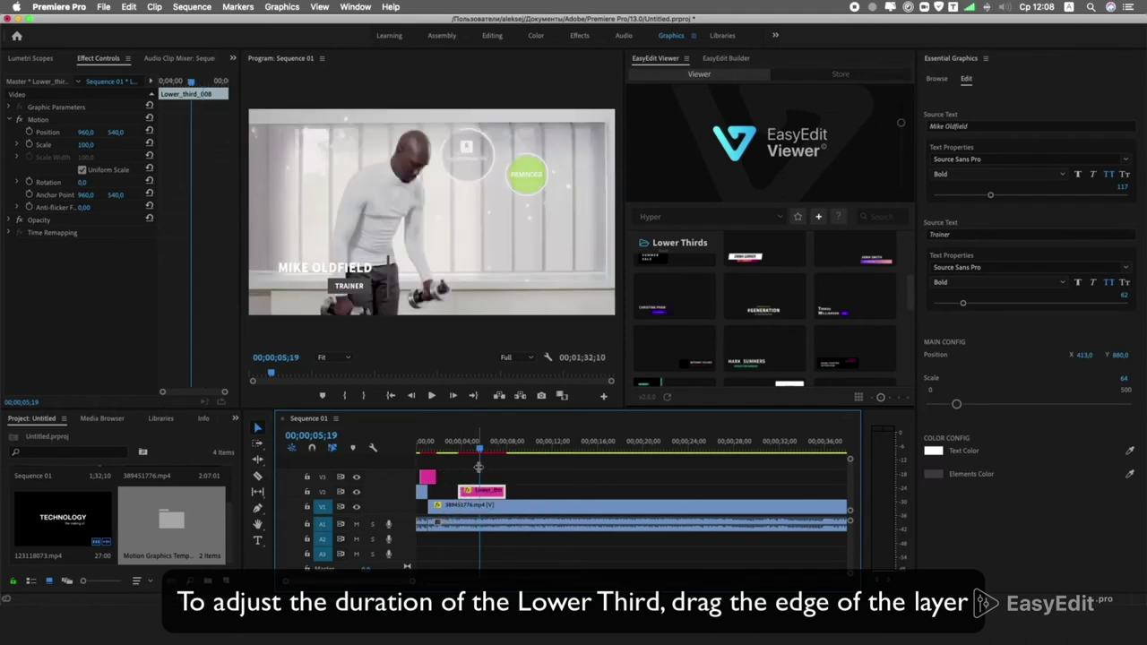
key(space)
click(451, 450)
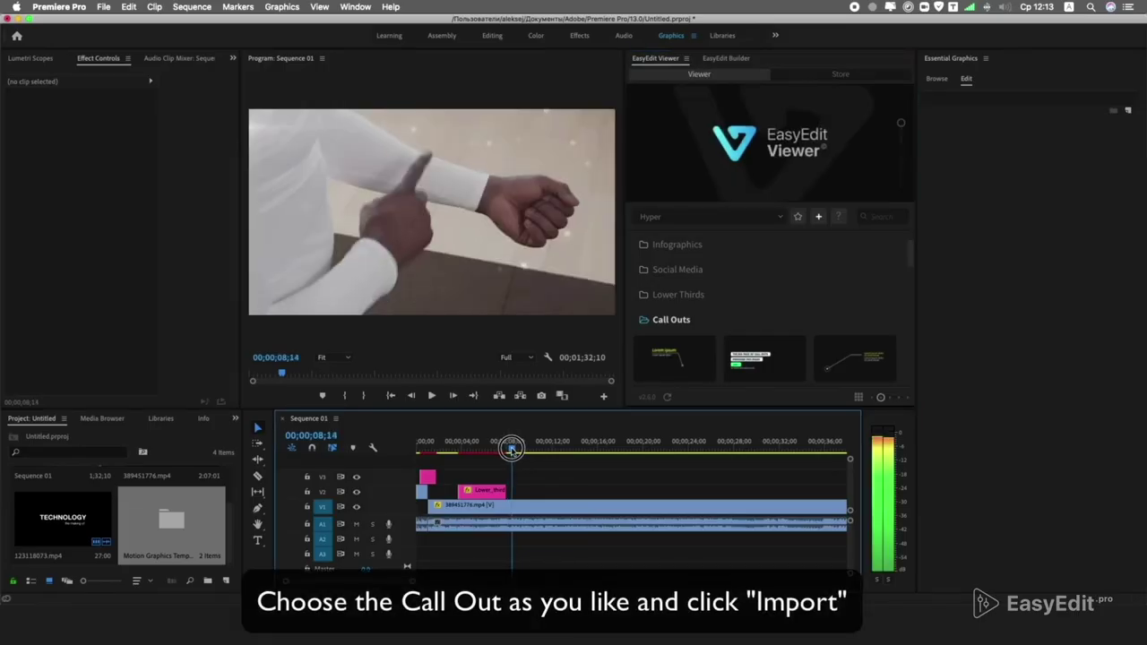
Scrub the playhead to the wrist-touch shot where the callout will go.
drag(511, 449, 512, 450)
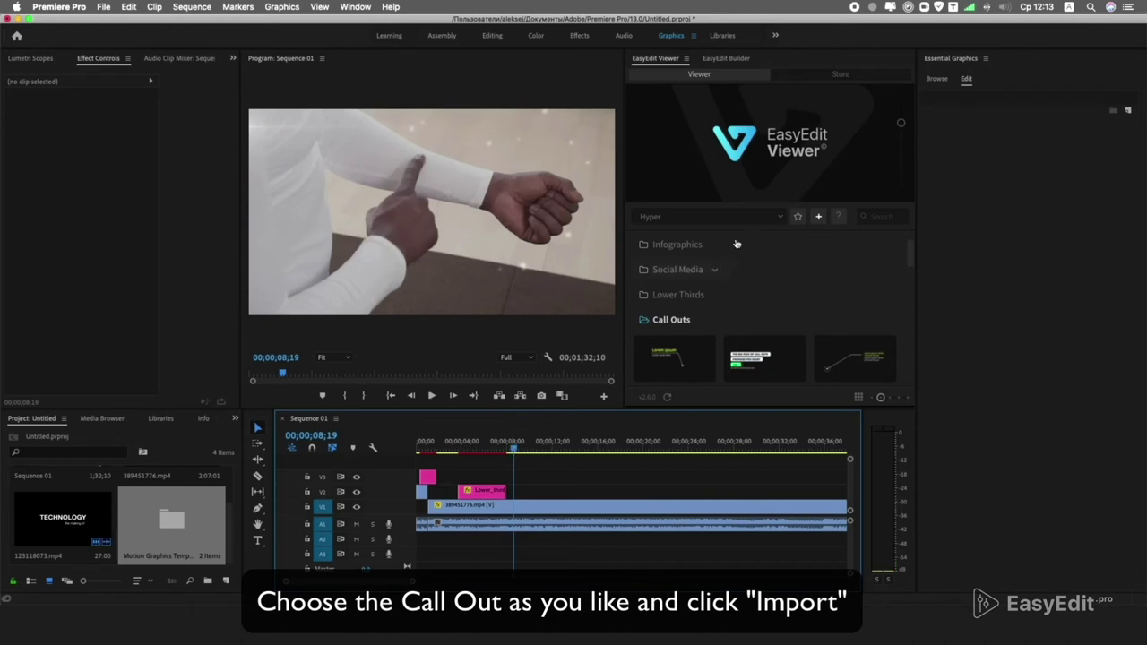
Import Callout_003 from the Call Outs templates into the sequence.
scroll(761, 287, down, 2)
mouse_move(764, 293)
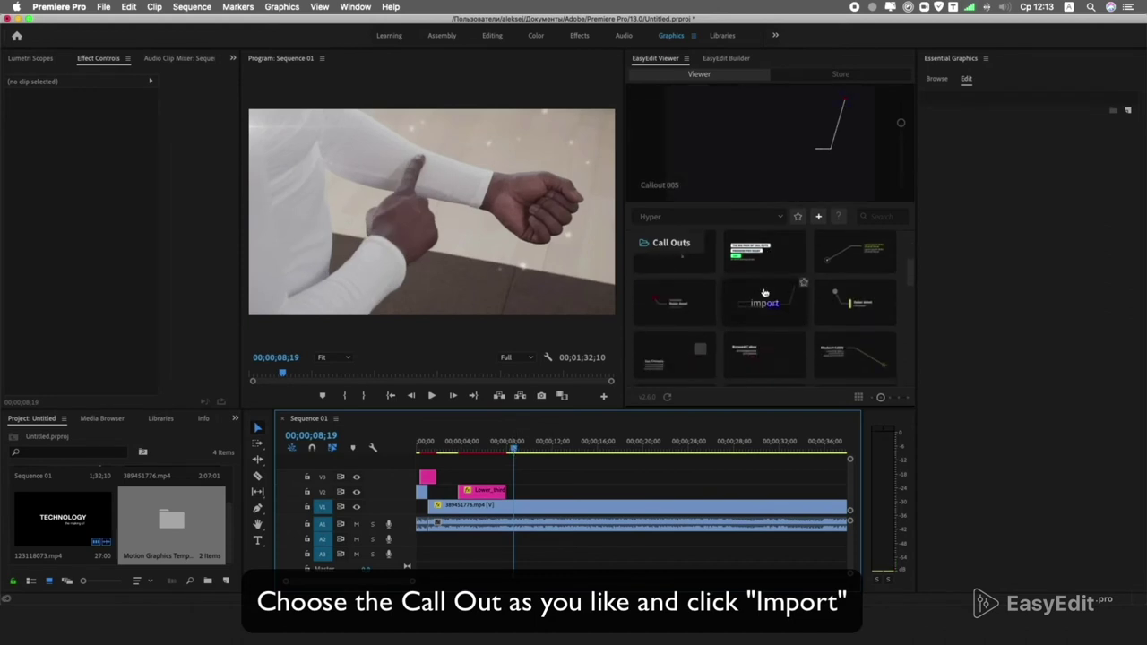
scroll(764, 293, down, 1)
mouse_move(829, 301)
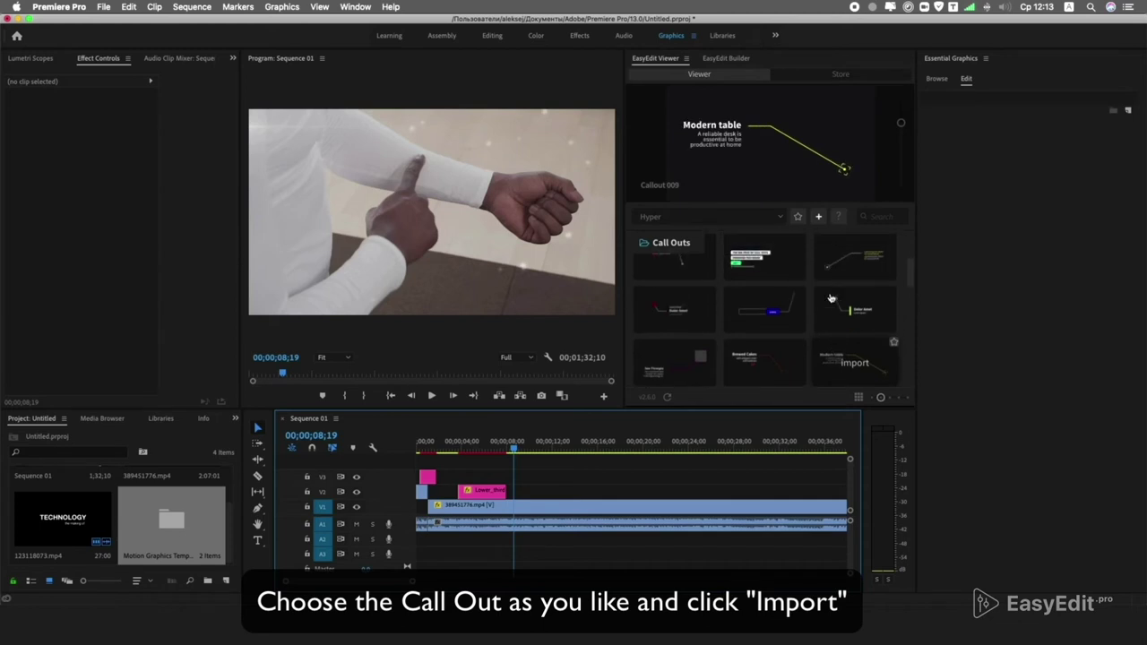
scroll(831, 298, up, 1)
click(832, 296)
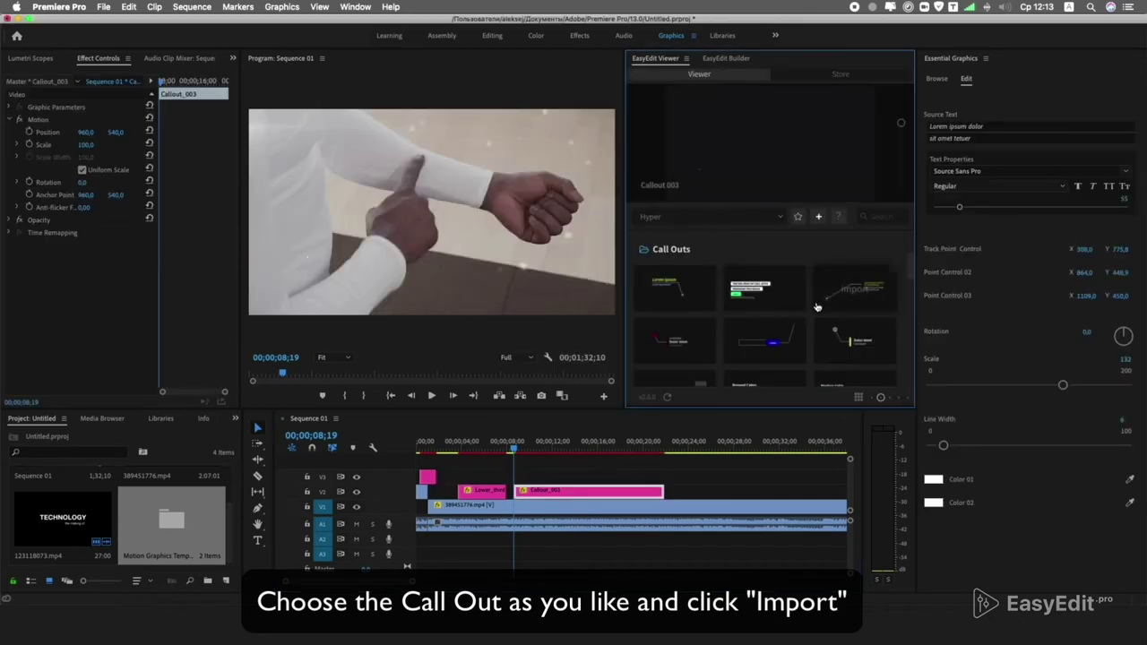
Trim Callout_003 on V2 to run from about 08;12 to 13;00.
drag(514, 444, 561, 444)
drag(663, 491, 563, 491)
drag(561, 441, 510, 445)
key(=)
drag(606, 450, 608, 451)
key(=)
drag(640, 492, 543, 491)
drag(751, 445, 636, 451)
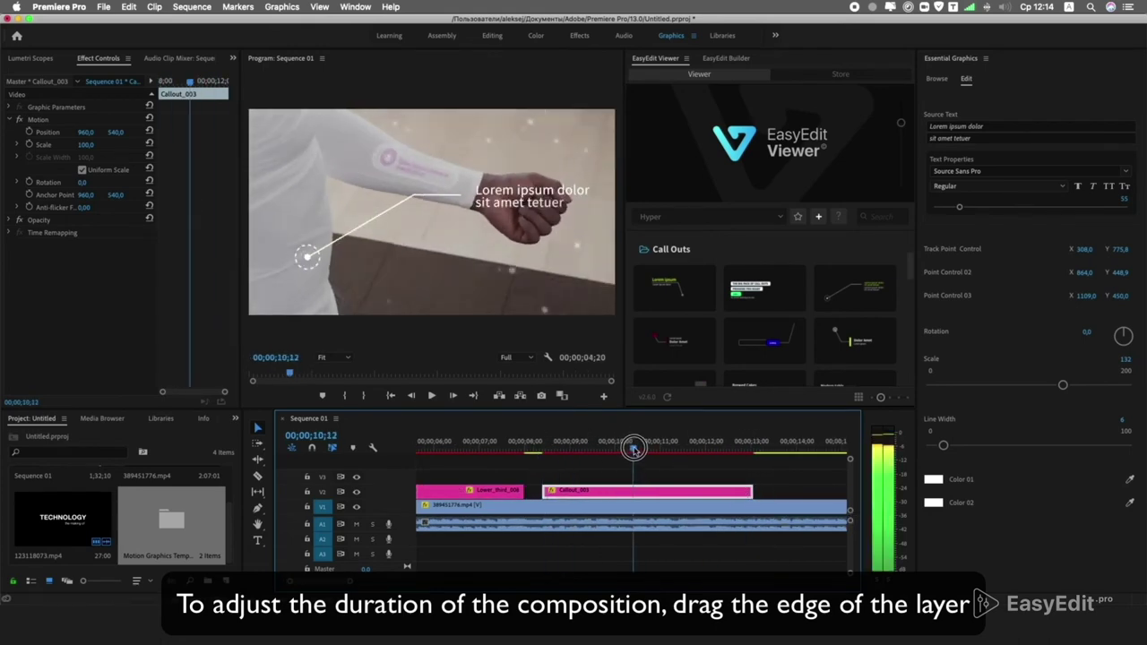
drag(986, 126, 916, 125)
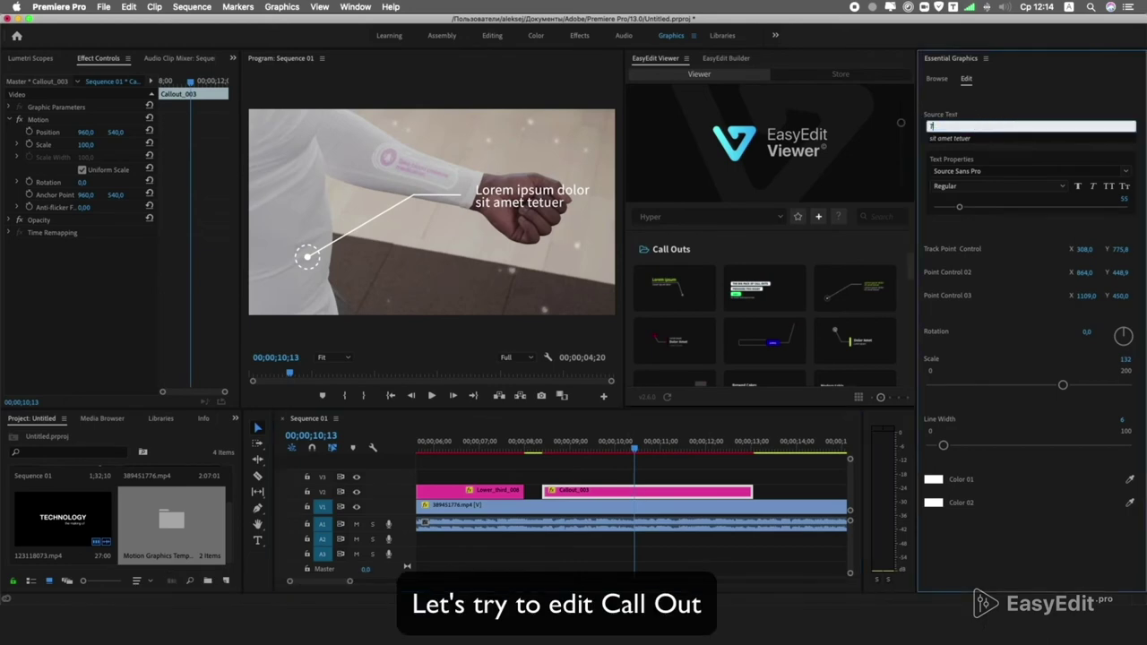
Change the callout text to Touch Panel and empty the second text line.
text(Touch Panel)
click(982, 137)
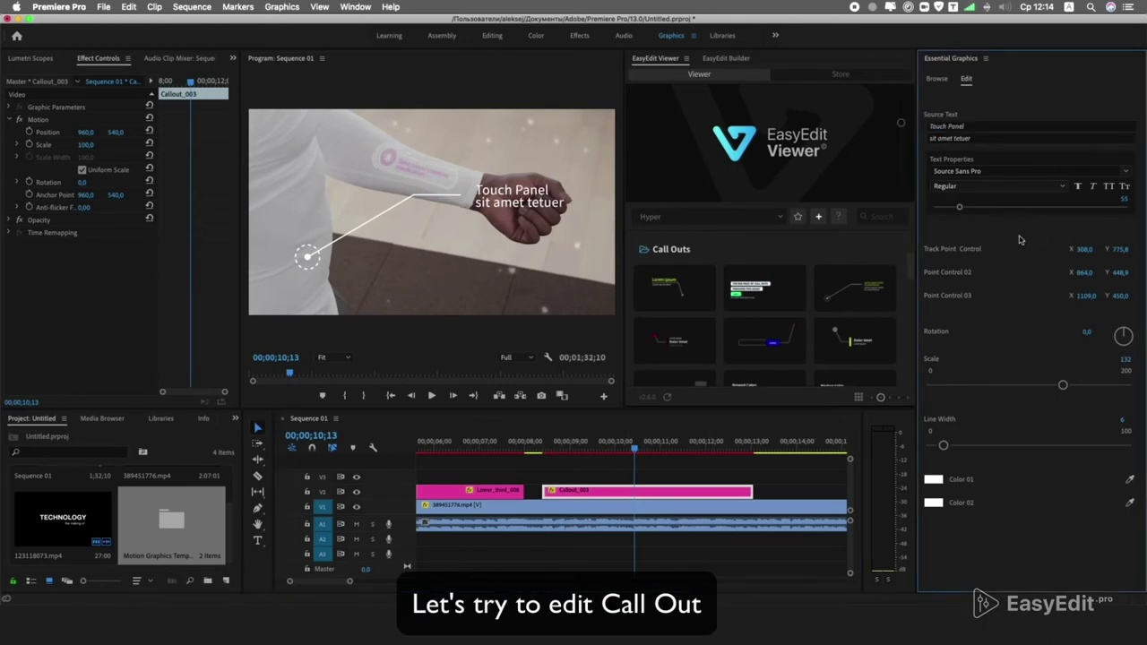
click(979, 144)
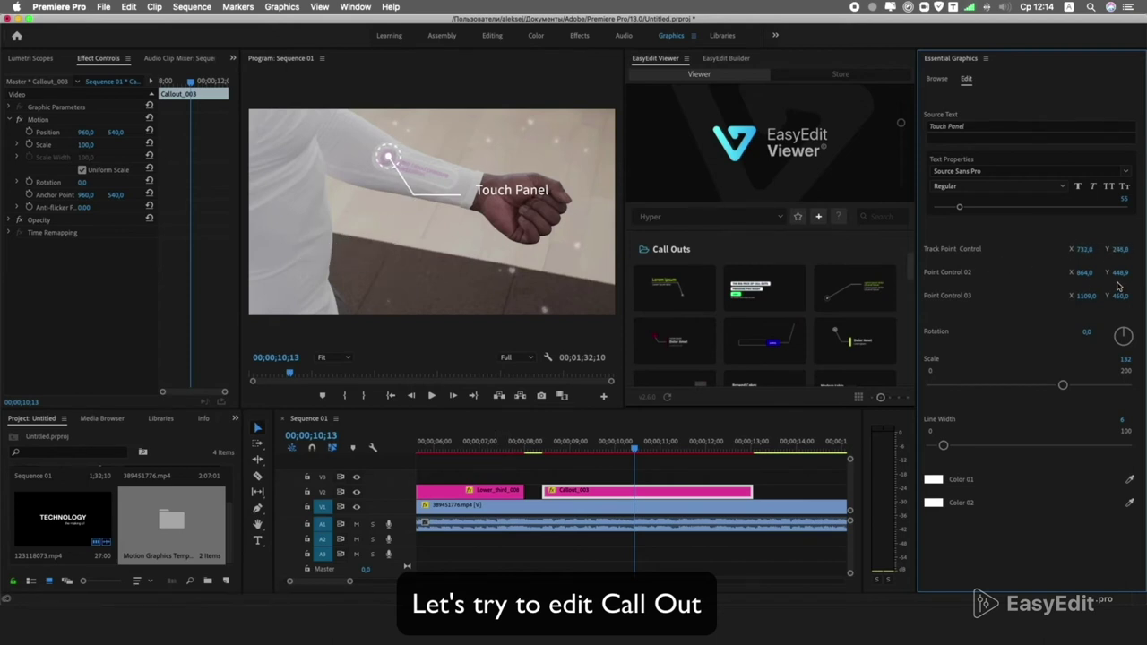
Scale the callout to 152, make its text Semibold and thin the line to 4.
drag(1063, 386, 1076, 380)
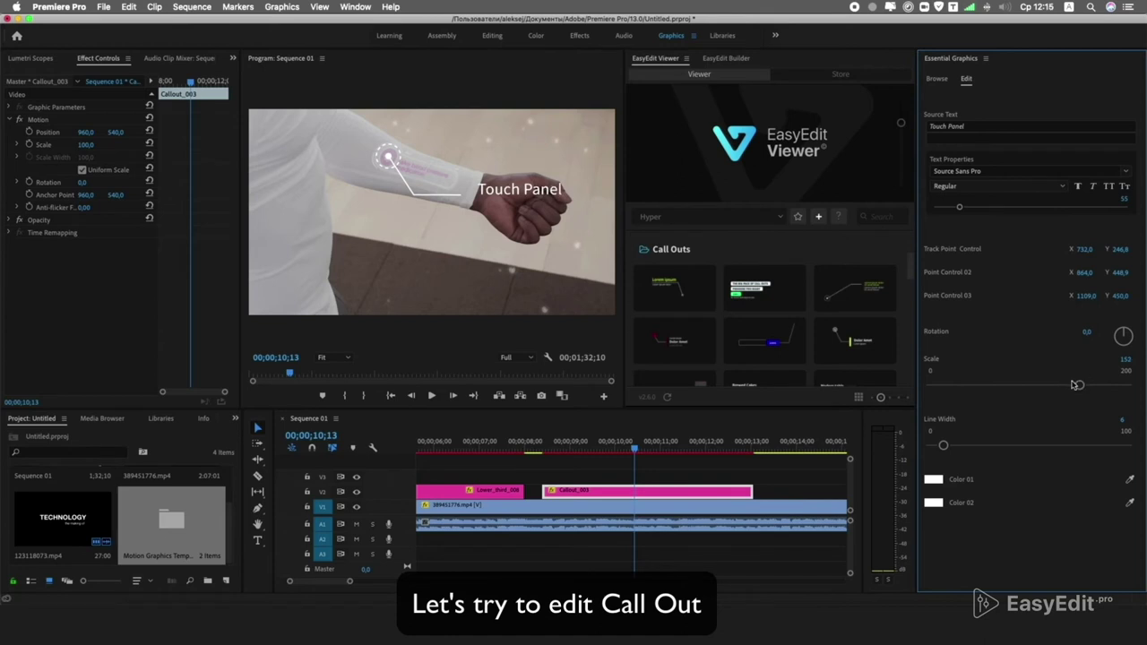
click(999, 185)
click(973, 284)
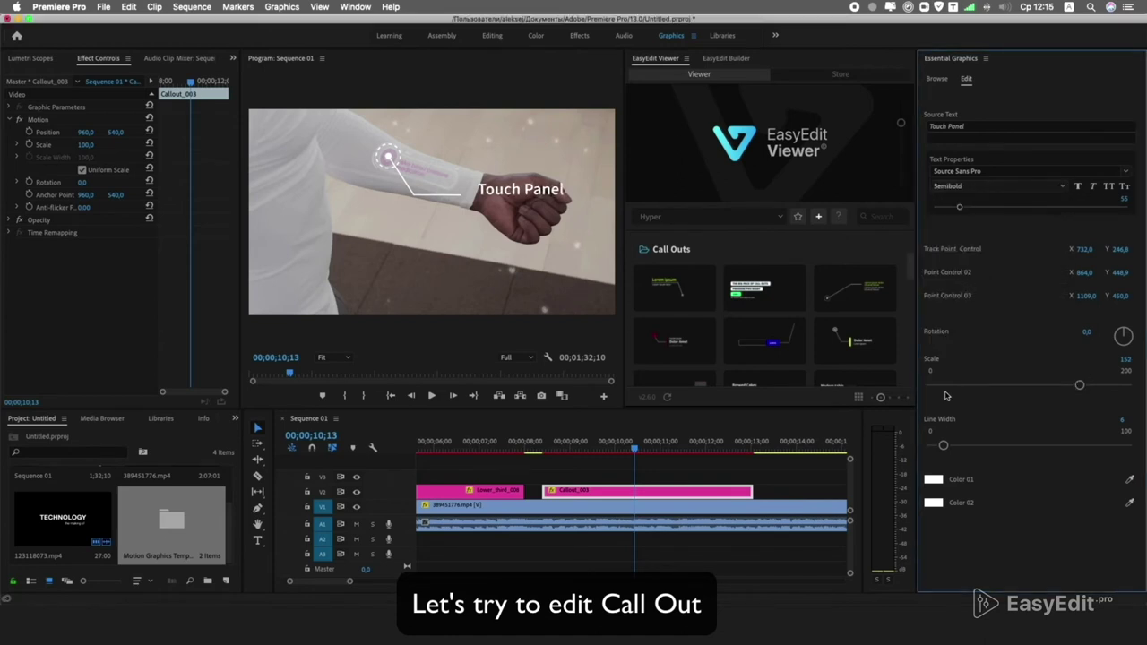
drag(945, 446, 937, 445)
Set the callout's colours, with Color 02 black.
click(935, 482)
key(Escape)
click(378, 229)
click(688, 141)
click(930, 500)
click(690, 141)
click(930, 493)
click(717, 141)
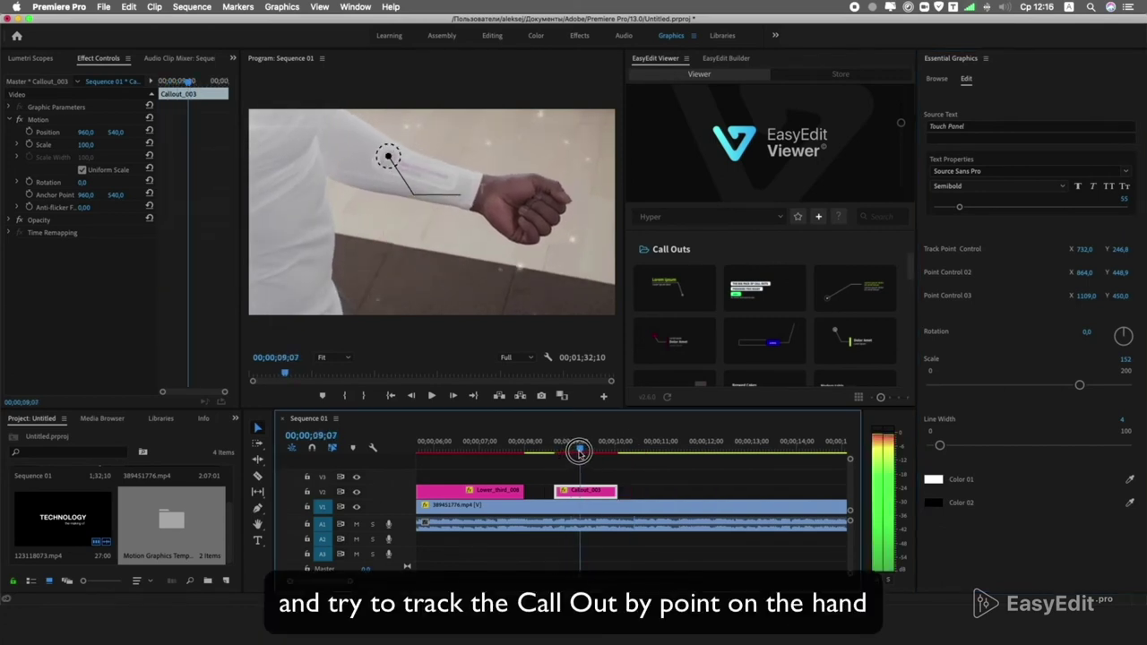
Add callout Position keyframes from 00;00;09;07 to 00;00;09;16 so the circle follows the forearm.
click(579, 452)
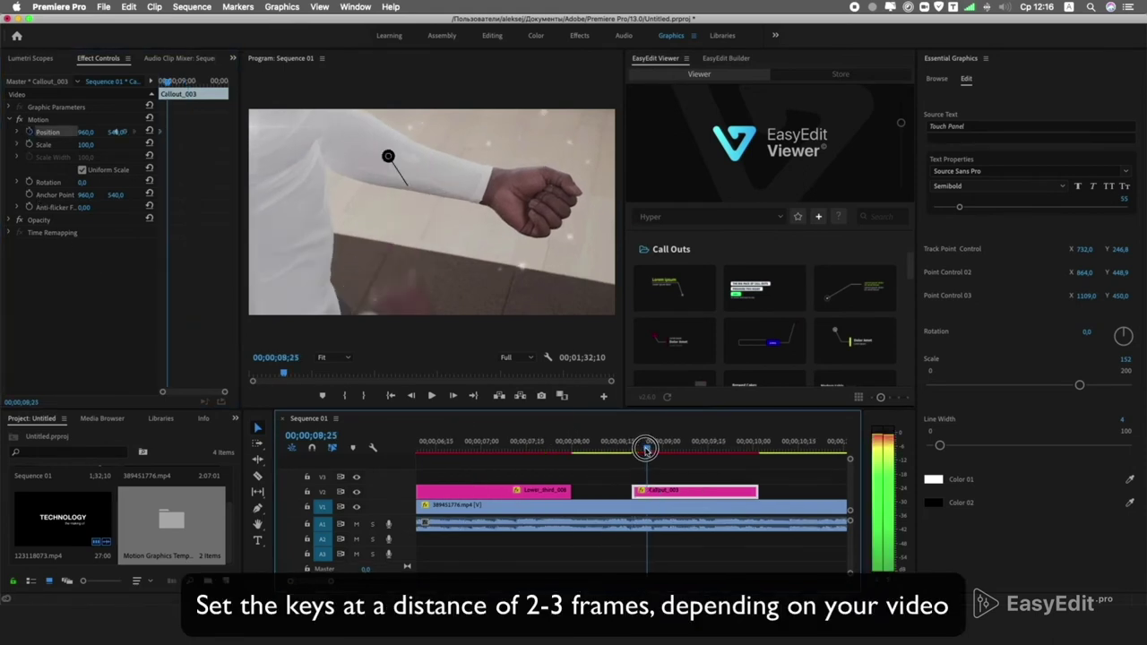
click(54, 132)
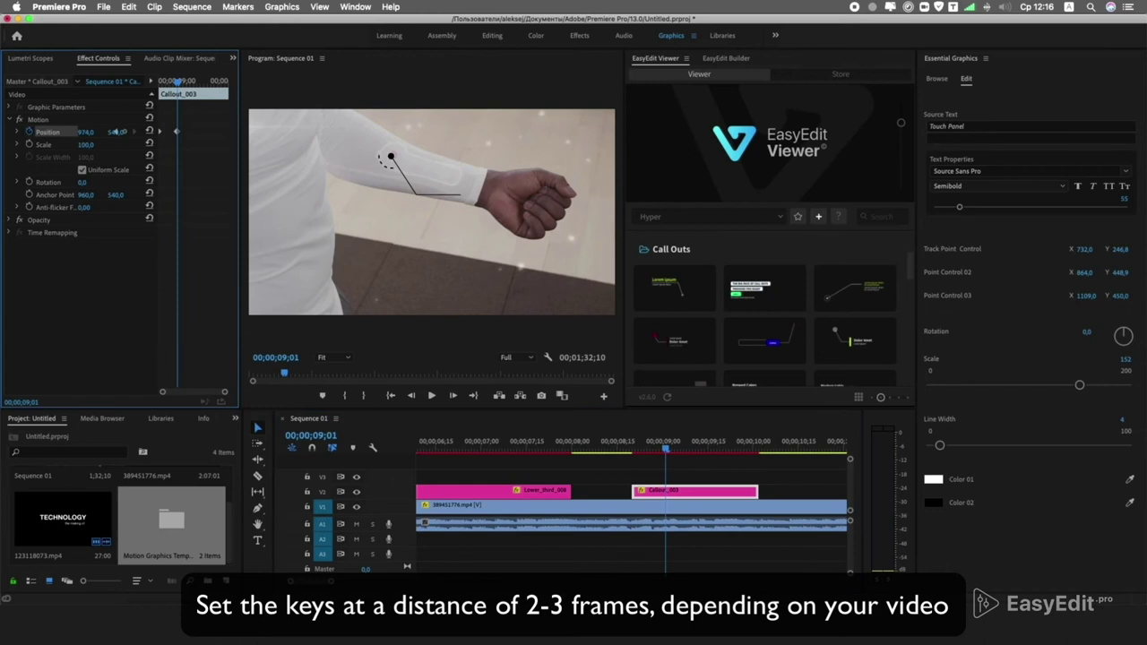
click(683, 446)
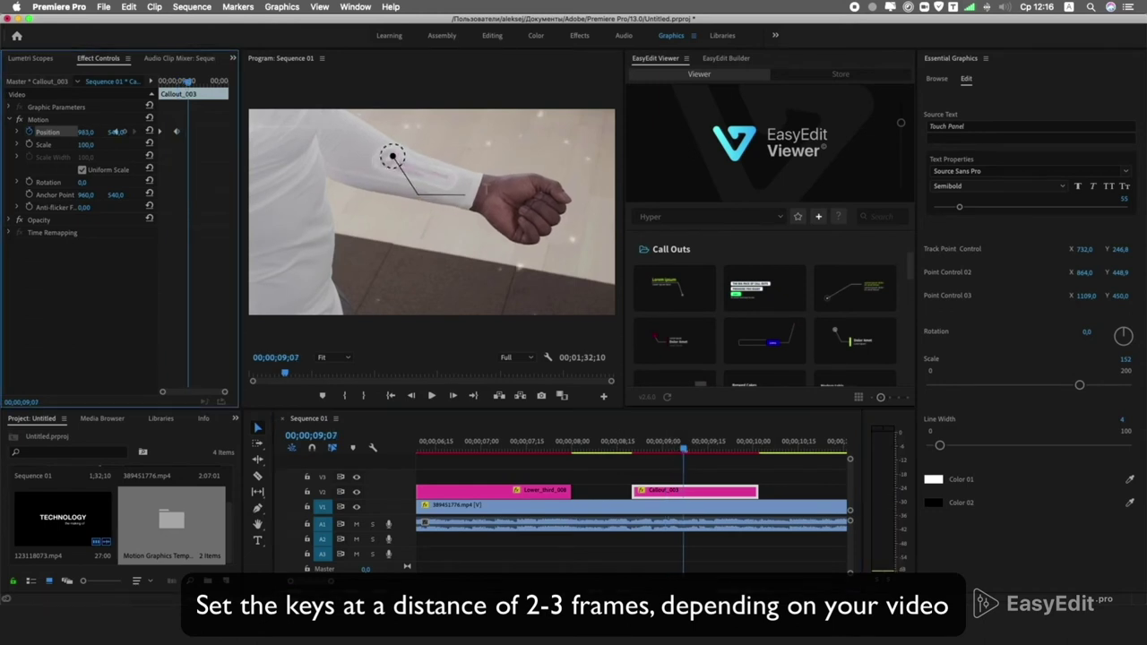
drag(683, 446, 717, 445)
click(114, 142)
Preview the tracking and shift a Position keyframe near 00;00;08;22 to refine it.
click(699, 466)
key(space)
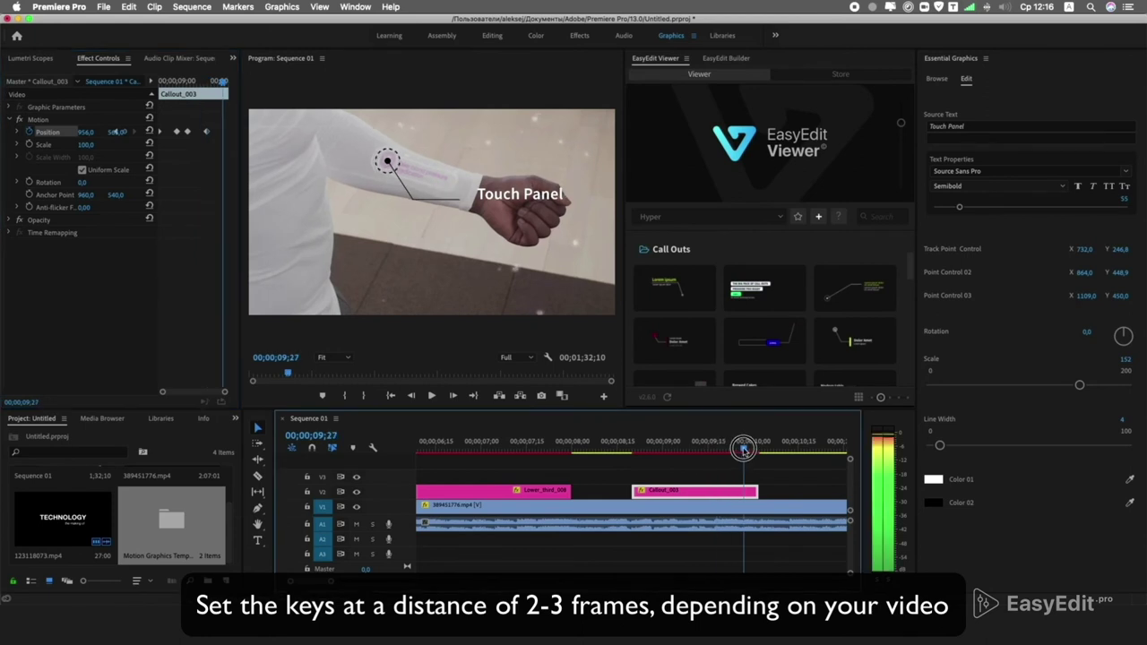
key(Up)
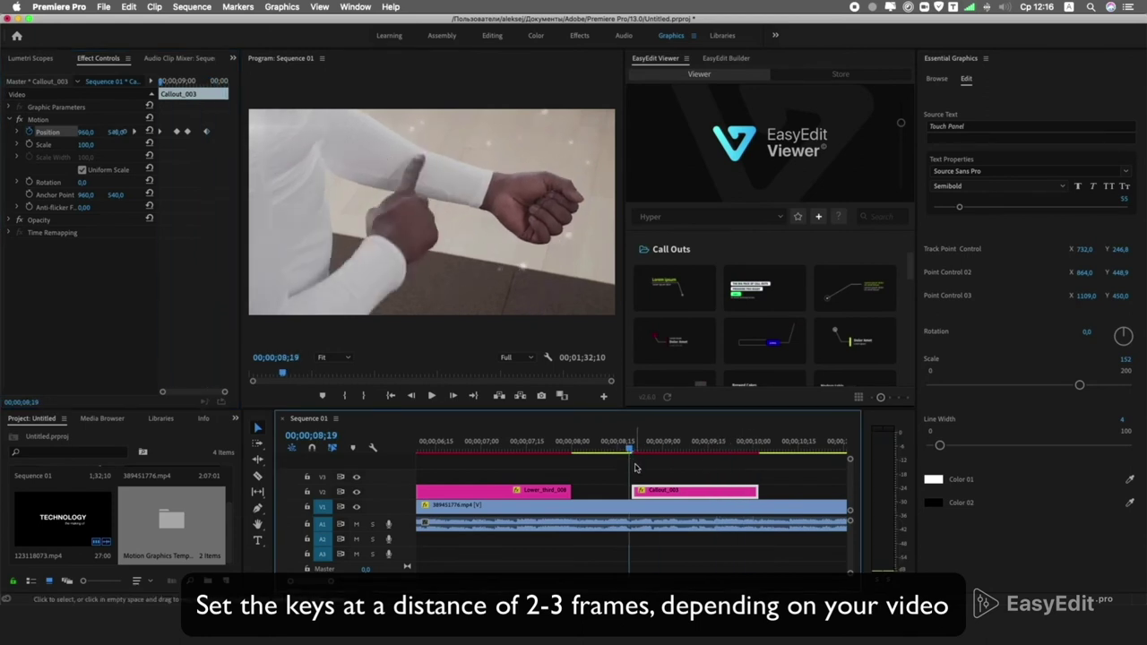
key(space)
drag(636, 452, 655, 453)
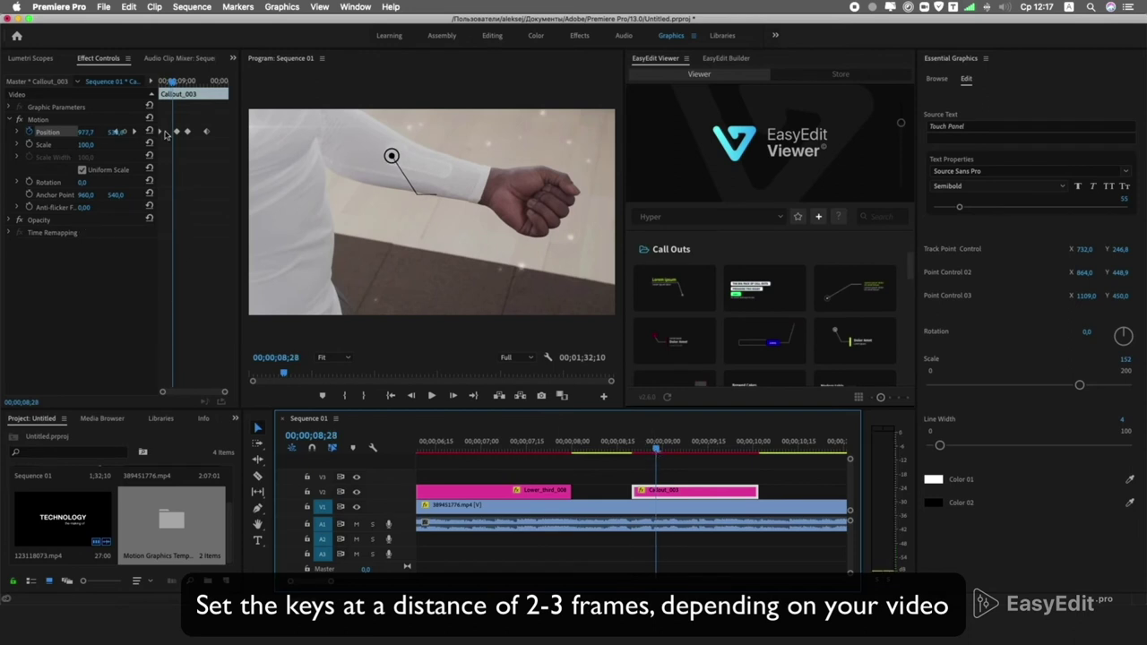
drag(160, 134, 164, 134)
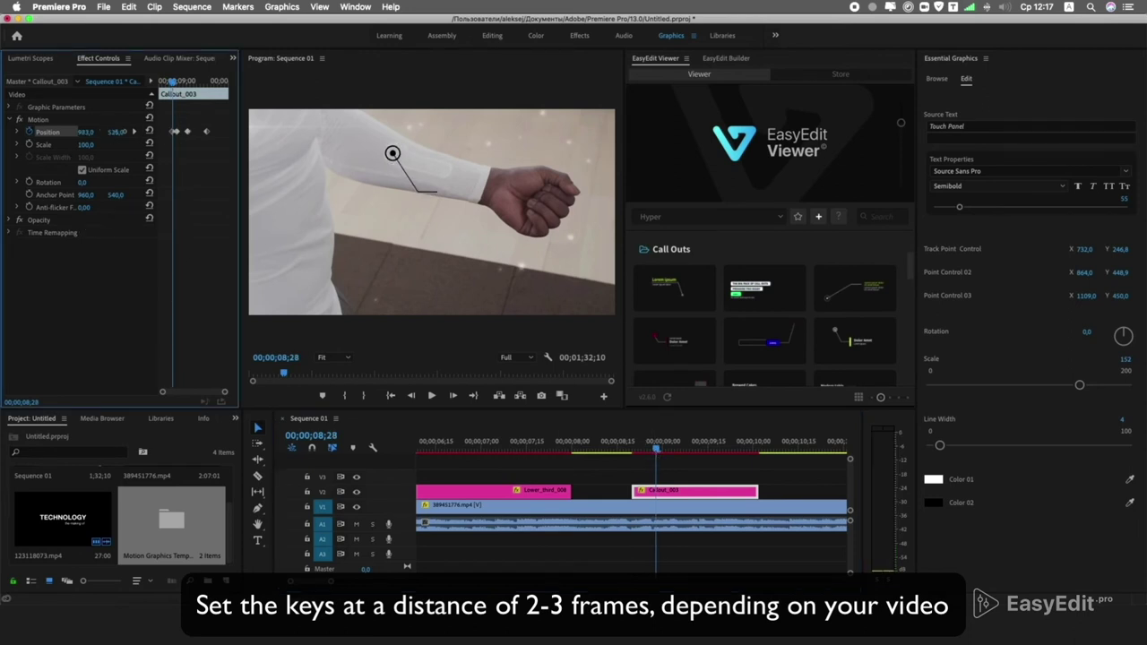
key(space)
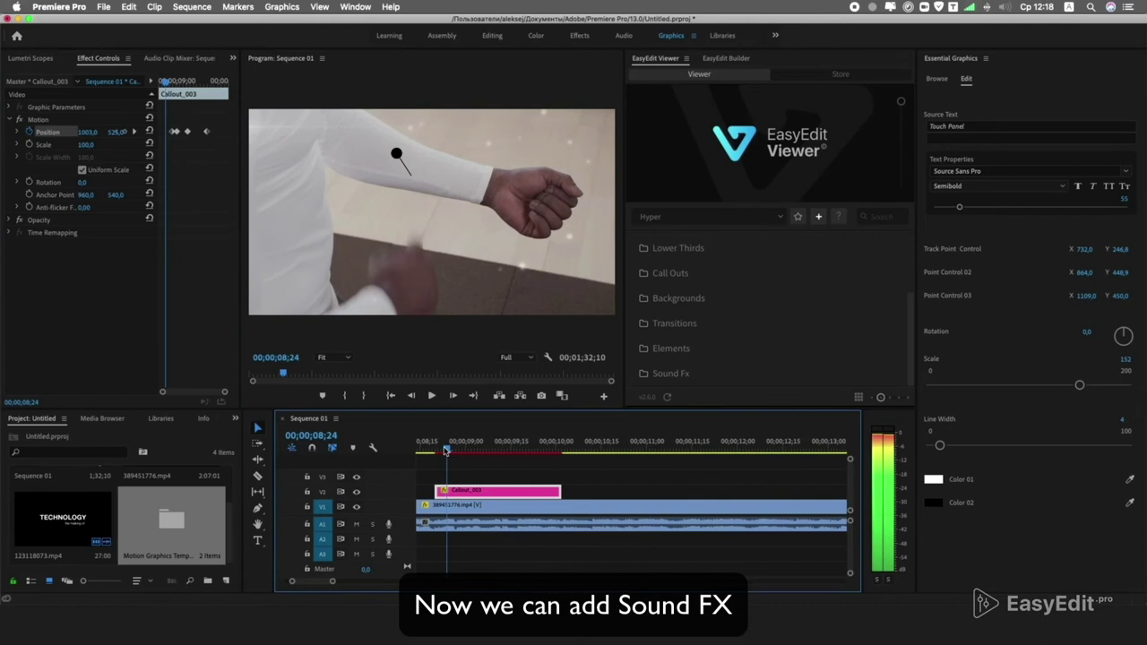
Import Pop_up_011.wav from Sound Fx > Pop Ups onto A2, nudged slightly earlier.
click(671, 373)
scroll(753, 340, down, 1)
click(753, 350)
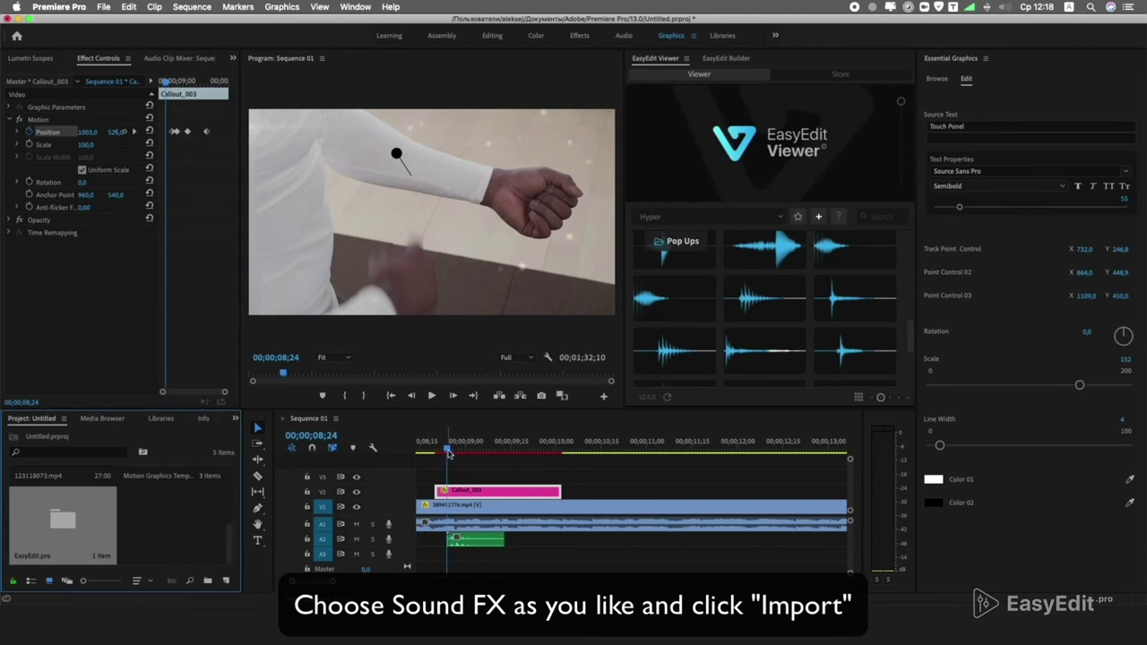
click(464, 541)
drag(463, 541, 457, 541)
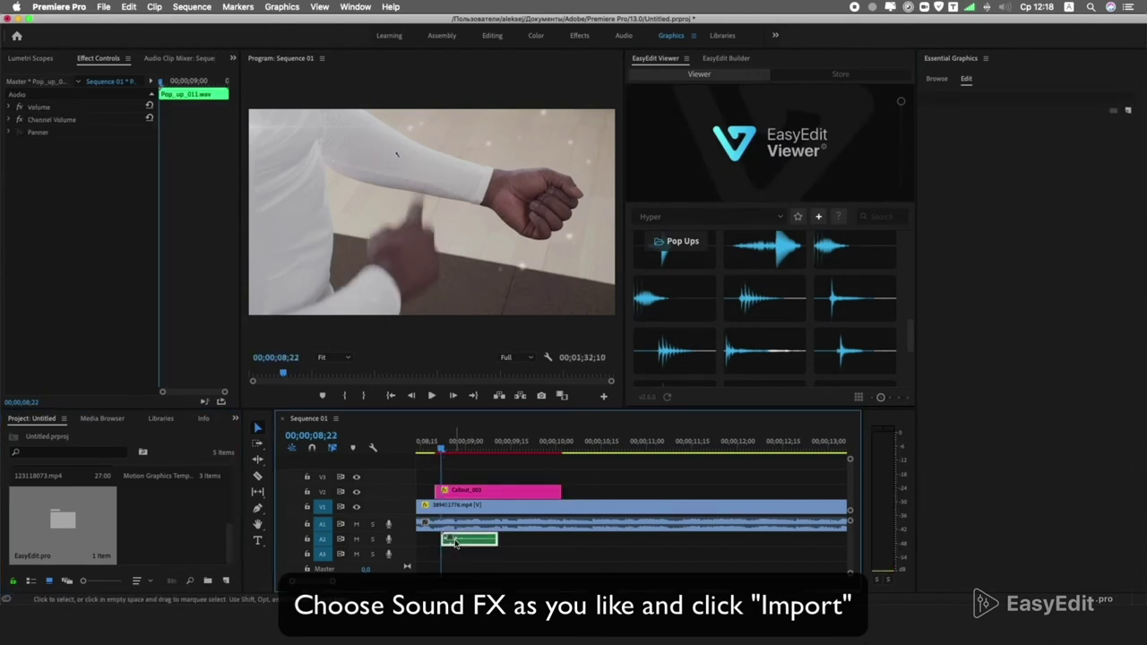
key(space)
key(space)
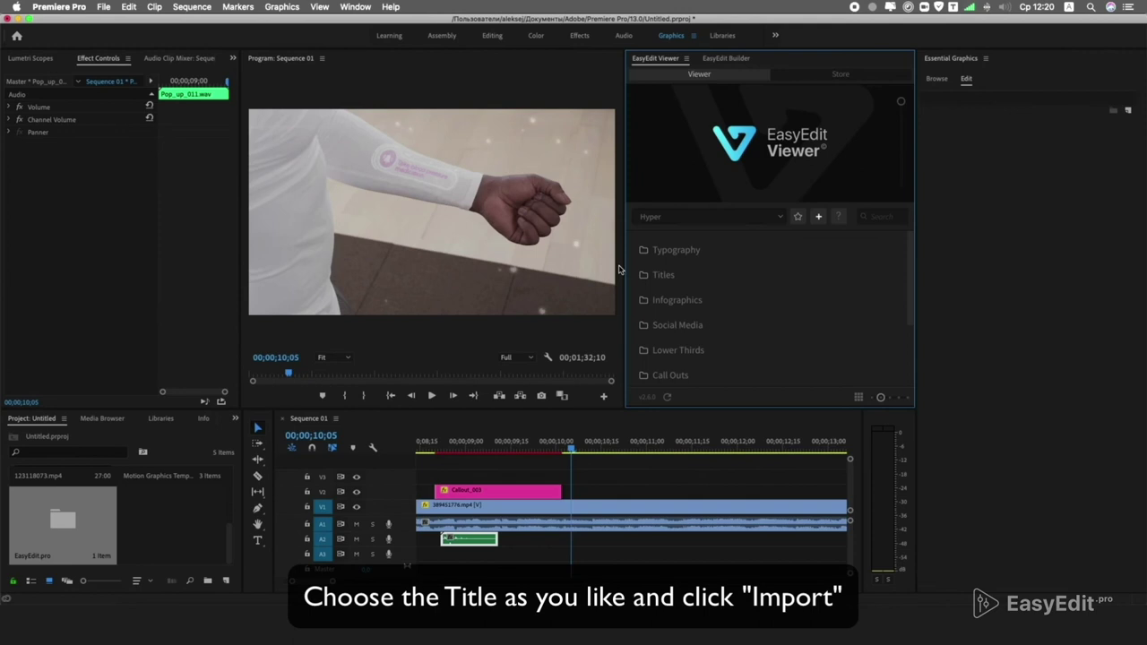
Import the SAUSAGES title from the Titles folder into the sequence.
click(652, 275)
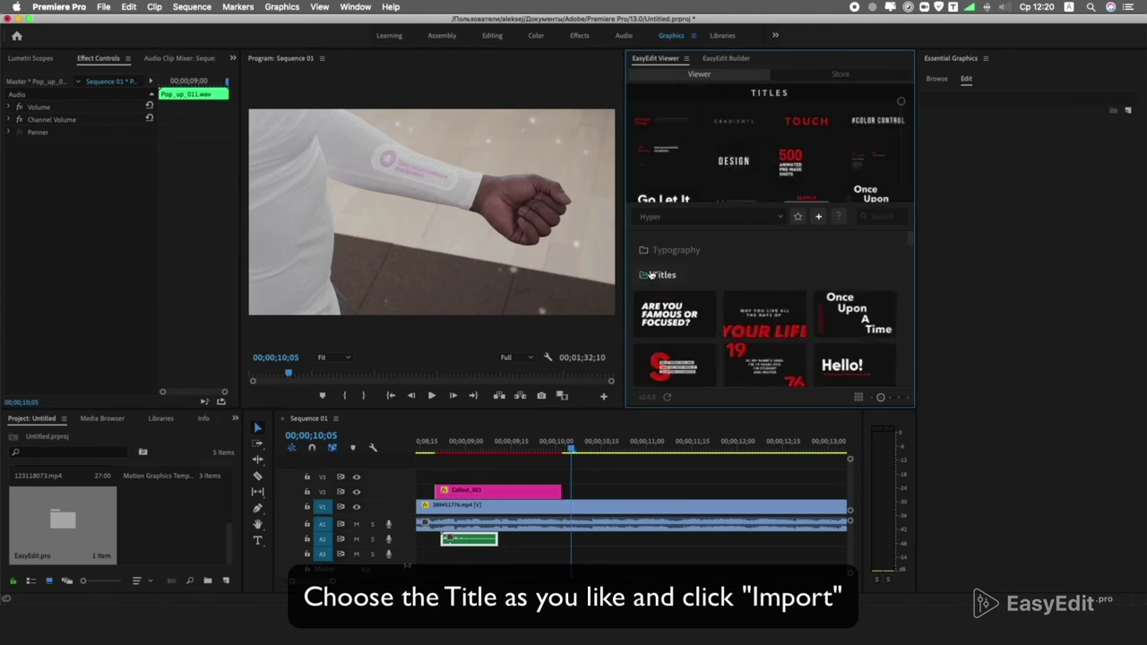
scroll(717, 283, down, 5)
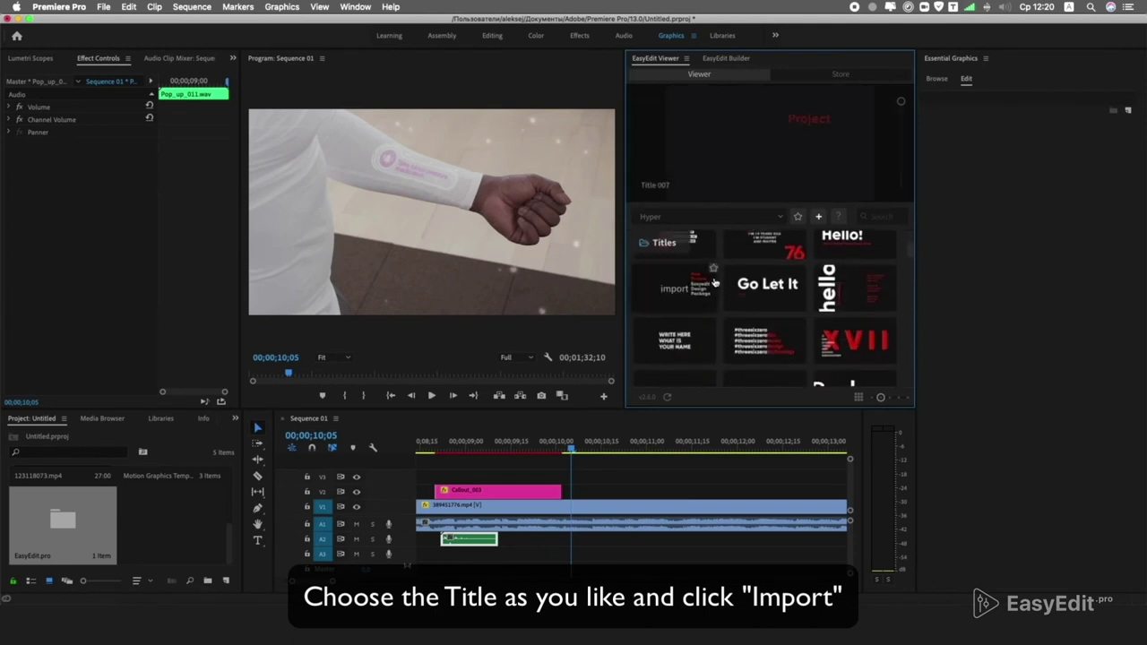
scroll(715, 283, down, 3)
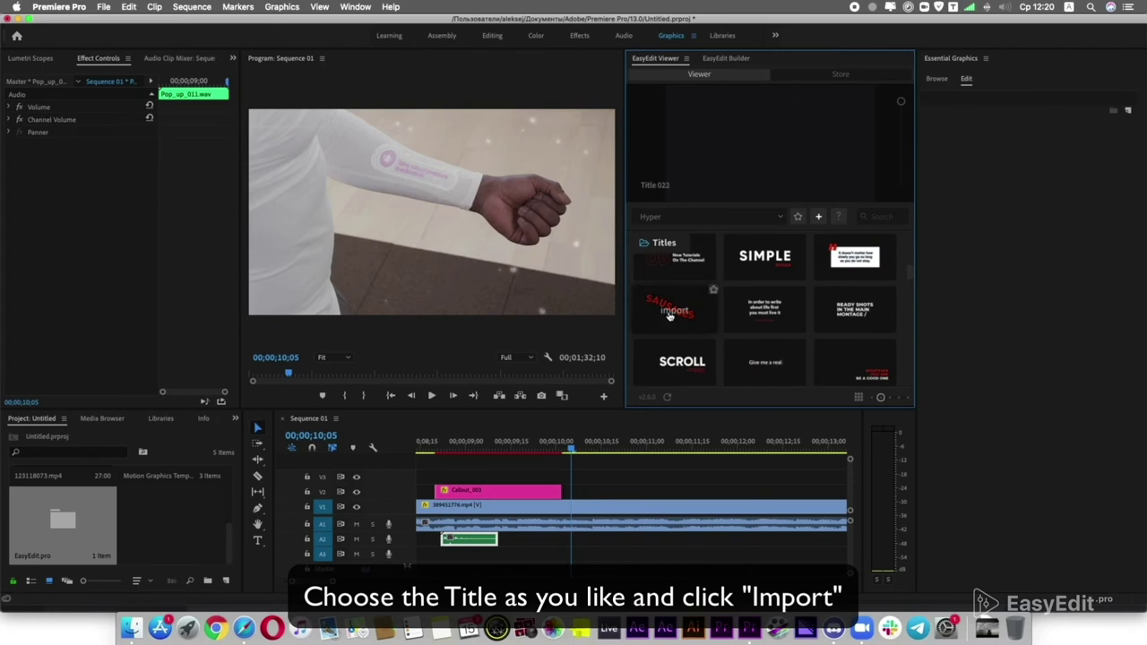
click(671, 312)
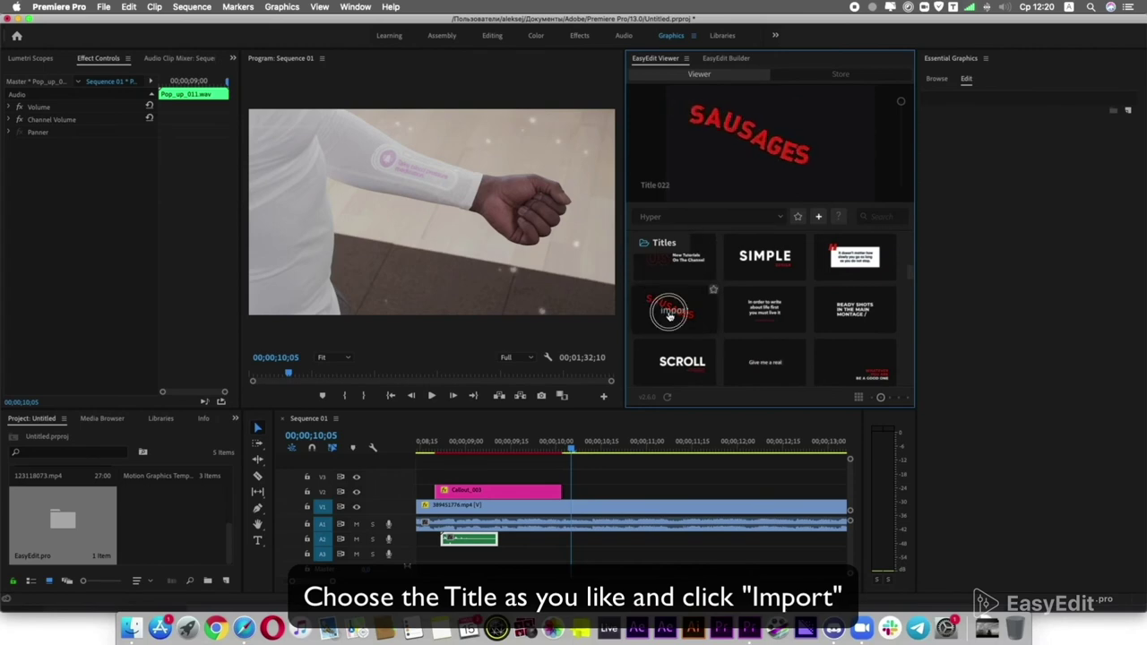
drag(575, 452, 768, 451)
key(minus)
Change the title text to FUTURE in Sofia Pro Bold Italic.
double_click(941, 126)
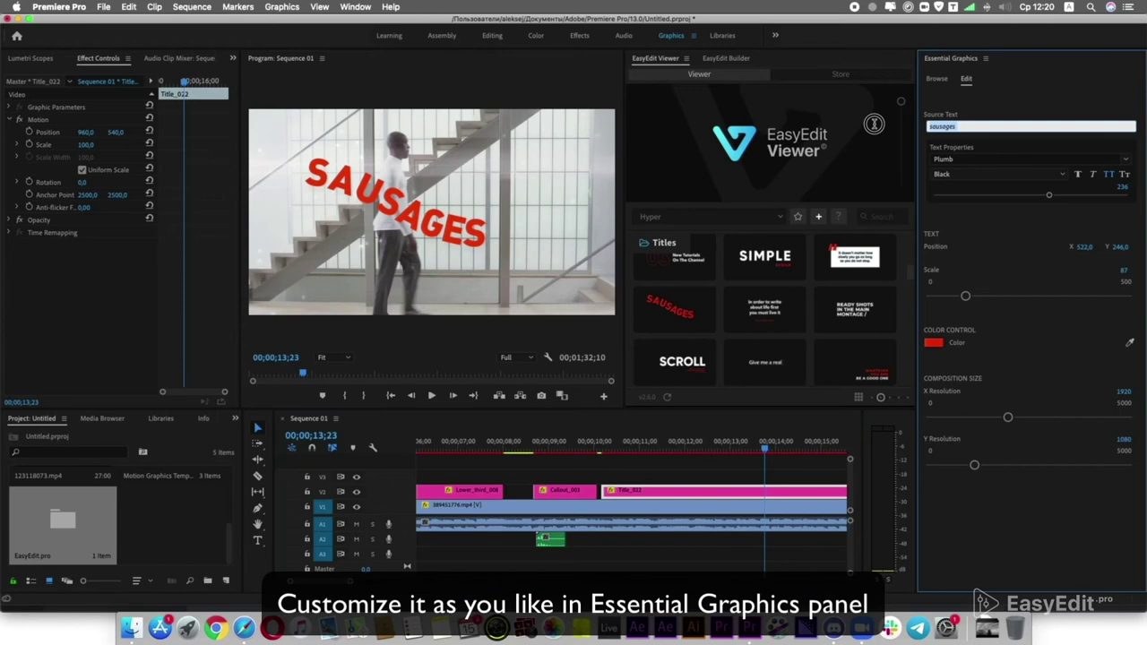
click(1037, 94)
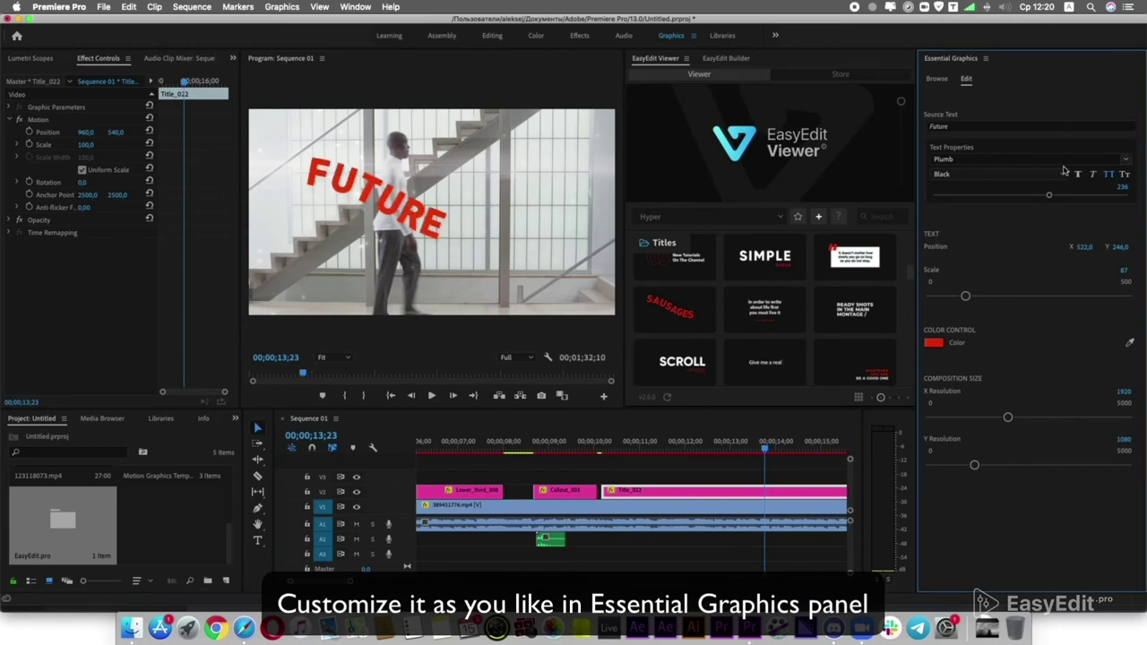
click(986, 159)
text(sop)
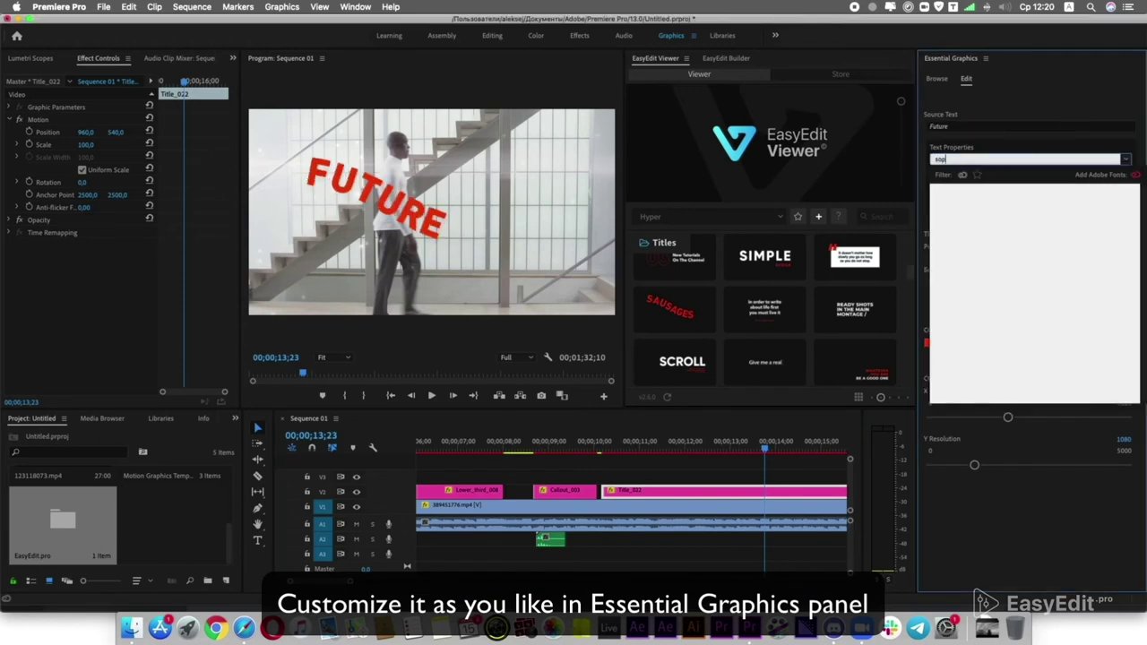
key(BackSpace)
text(f)
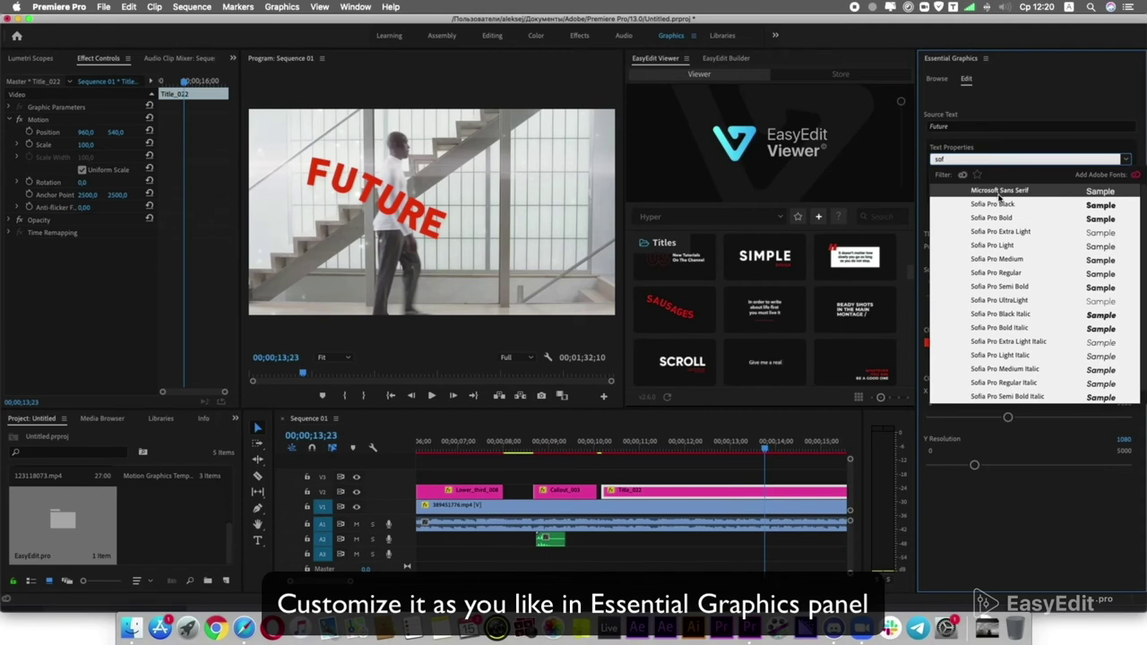
click(1001, 328)
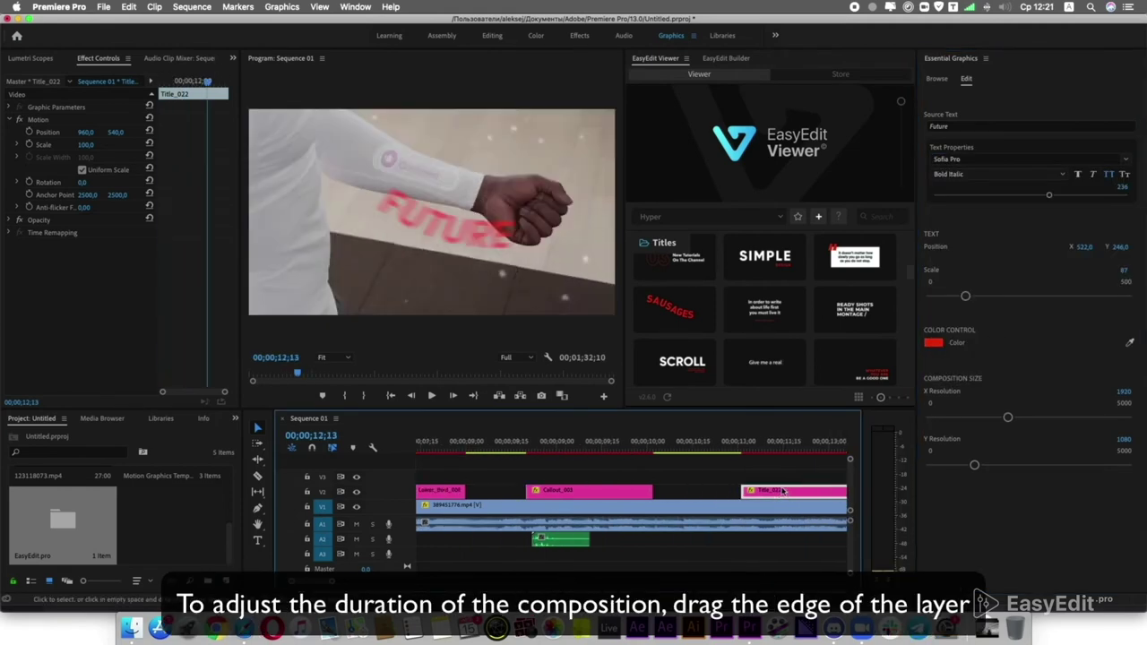
Trim the title clip shorter and reposition it on the timeline.
drag(768, 490, 804, 488)
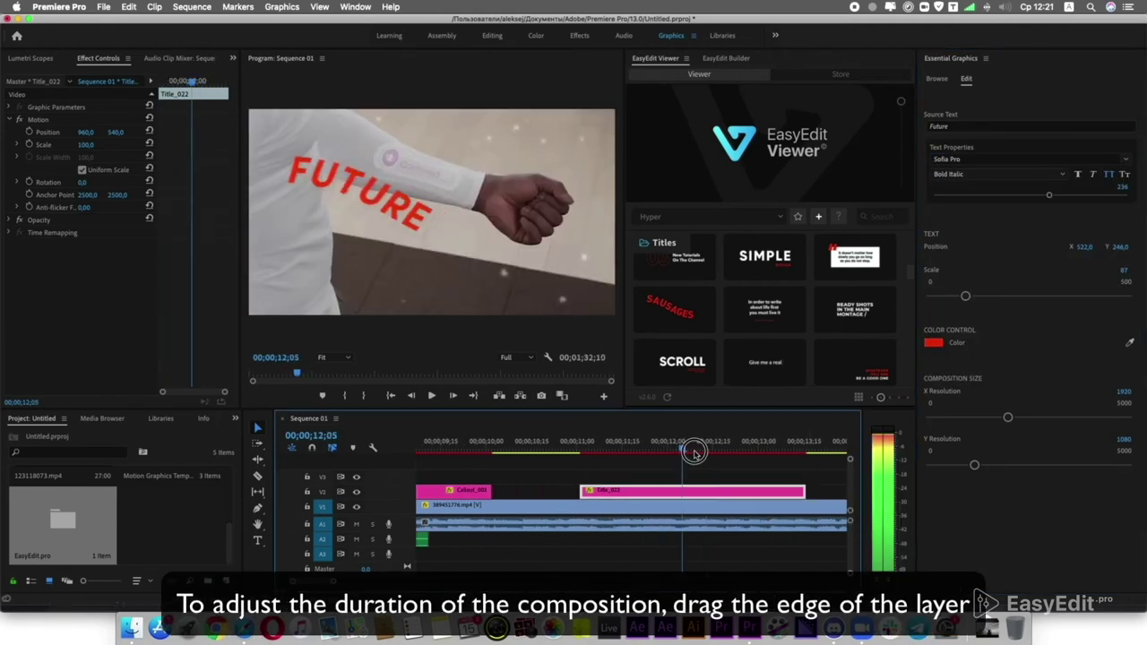
drag(672, 445, 647, 457)
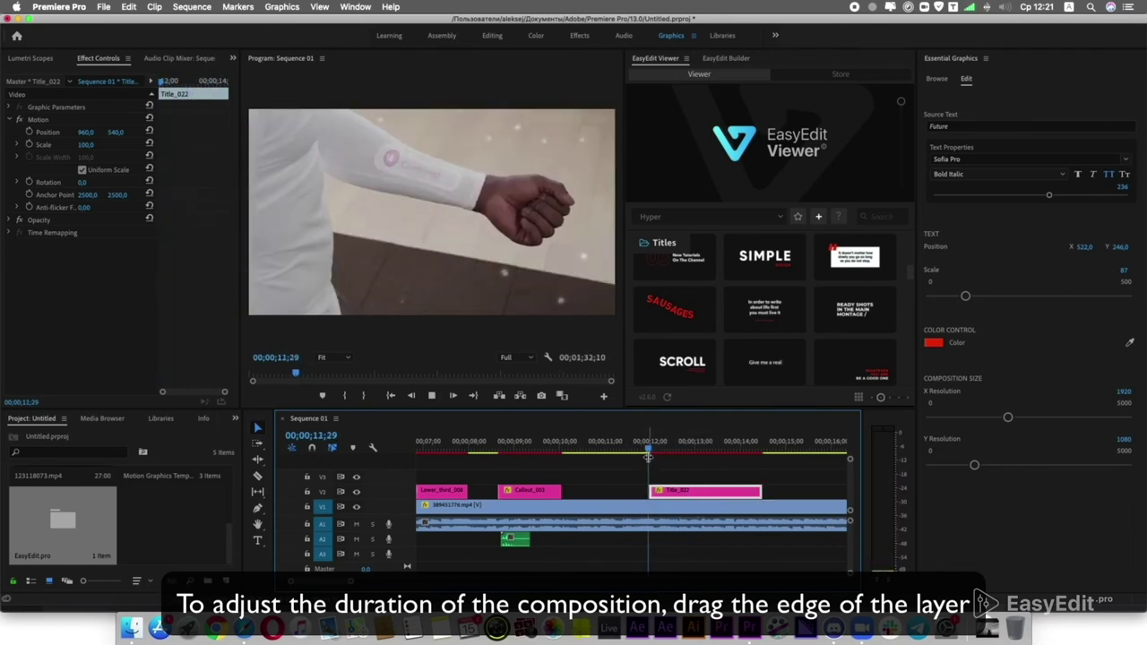
key(space)
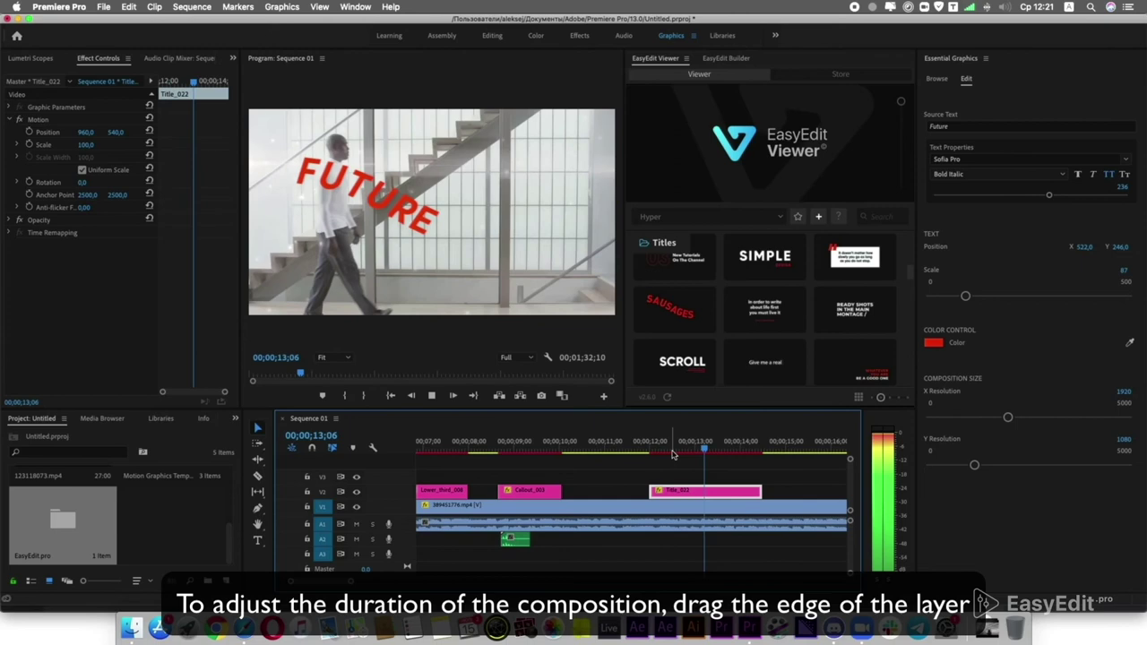
key(space)
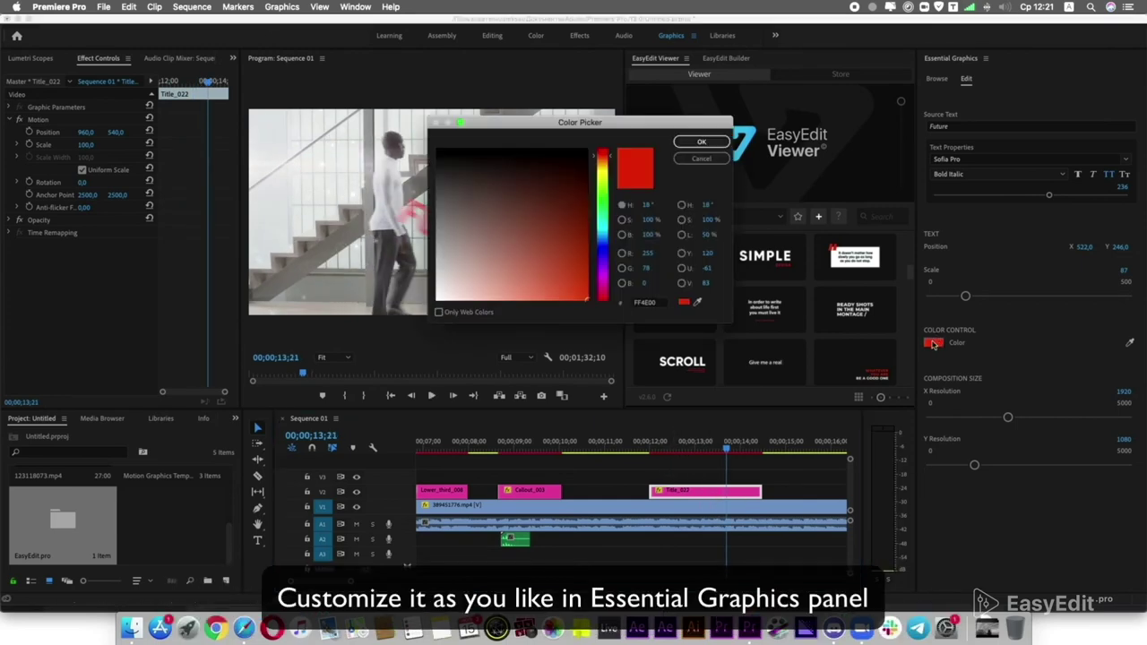
Recolour the FUTURE title from red to black and shift its Position X right.
click(696, 146)
drag(726, 448, 699, 450)
drag(1059, 249, 1131, 249)
click(652, 453)
key(space)
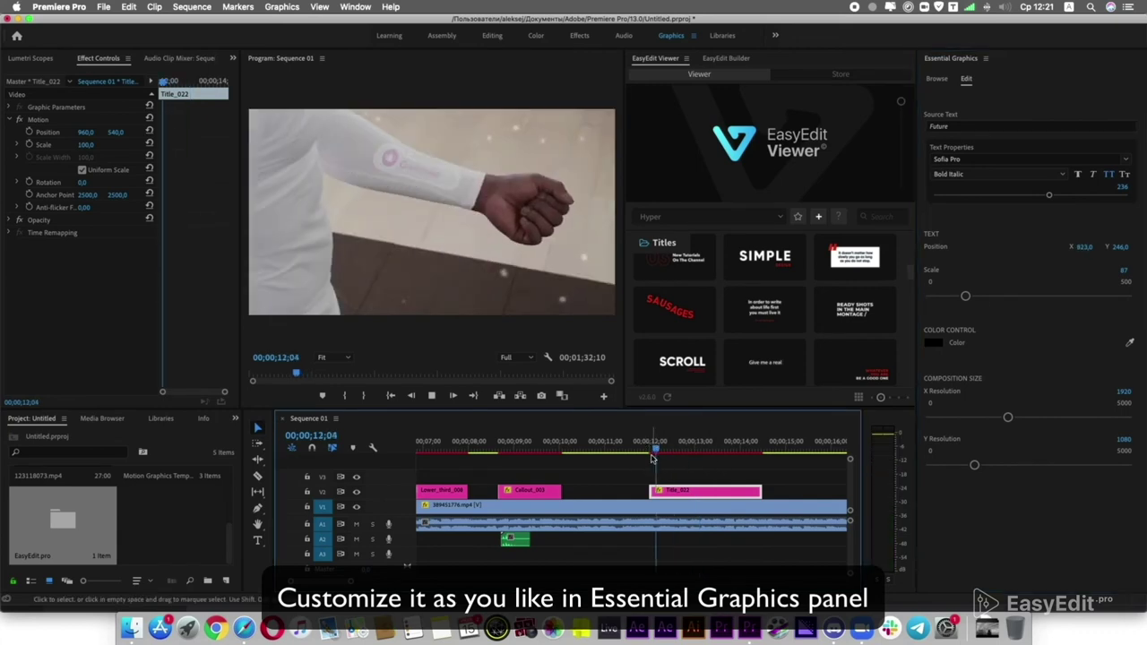
key(space)
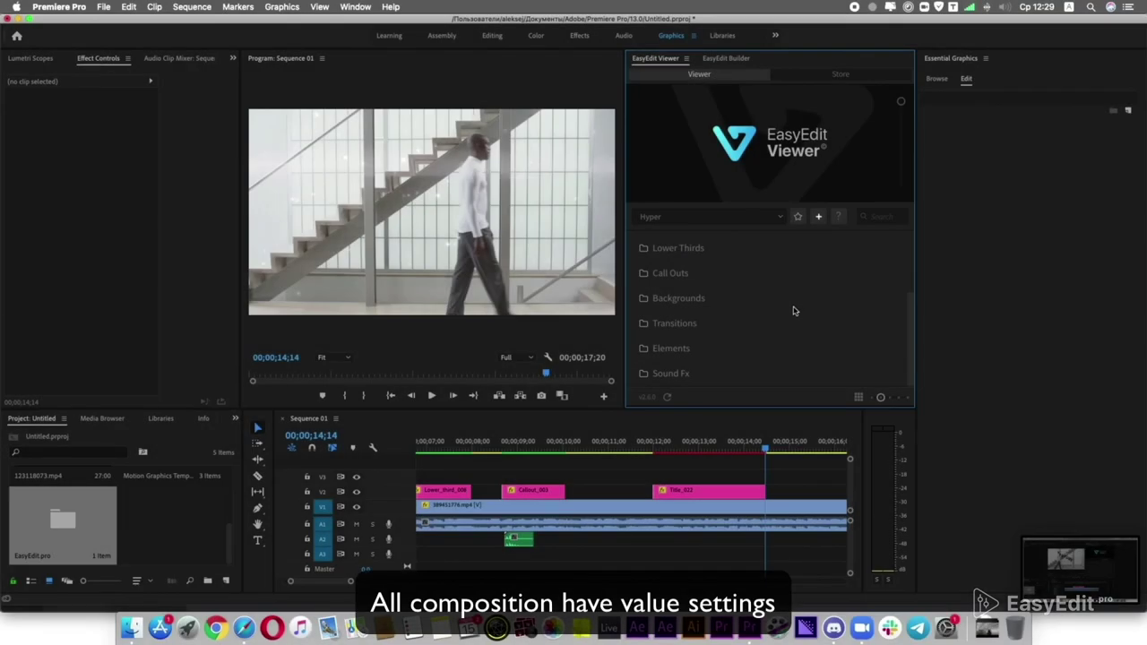
Place the Infographics_011 percentage template from the Infographics folder onto V3.
scroll(793, 311, up, 3)
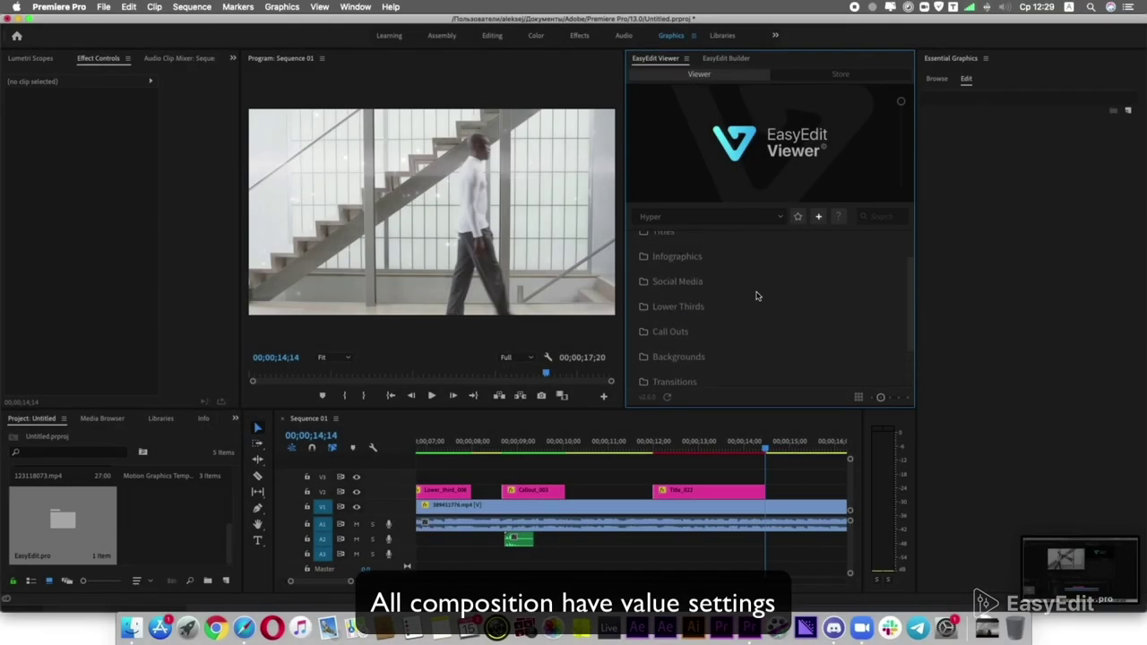
click(691, 260)
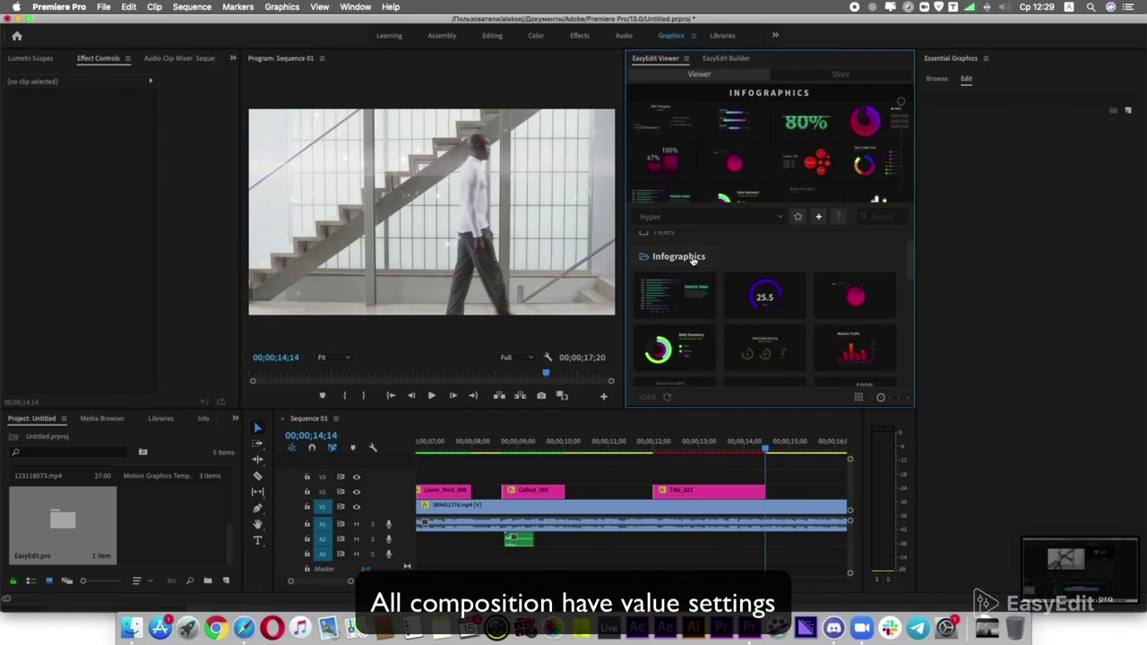
scroll(692, 260, down, 3)
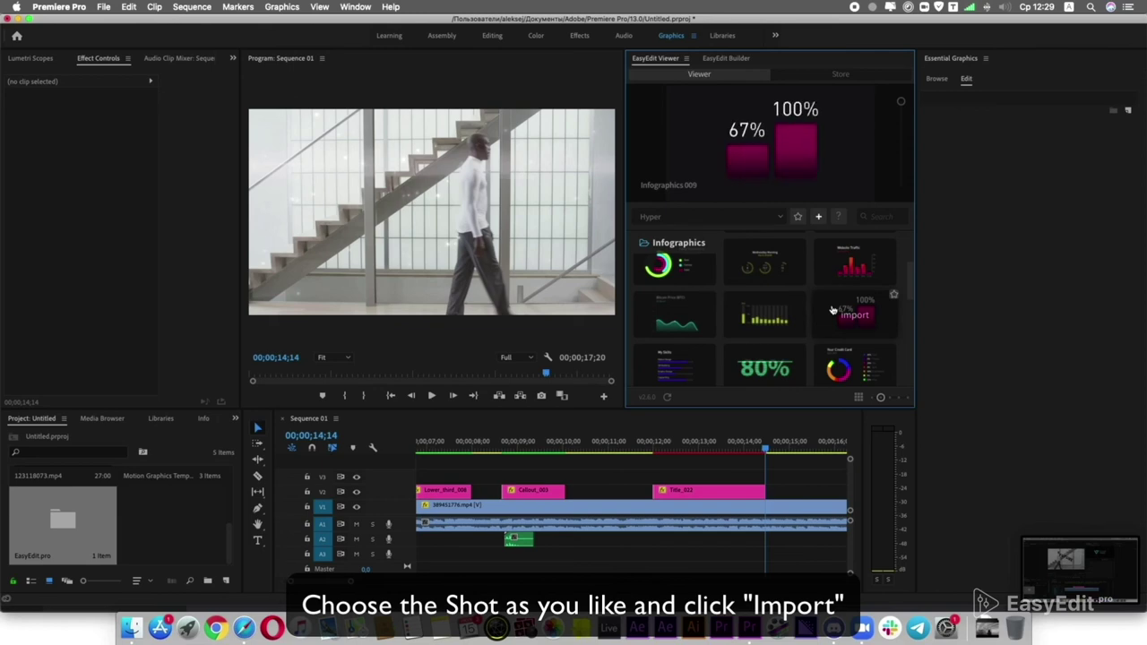
click(777, 363)
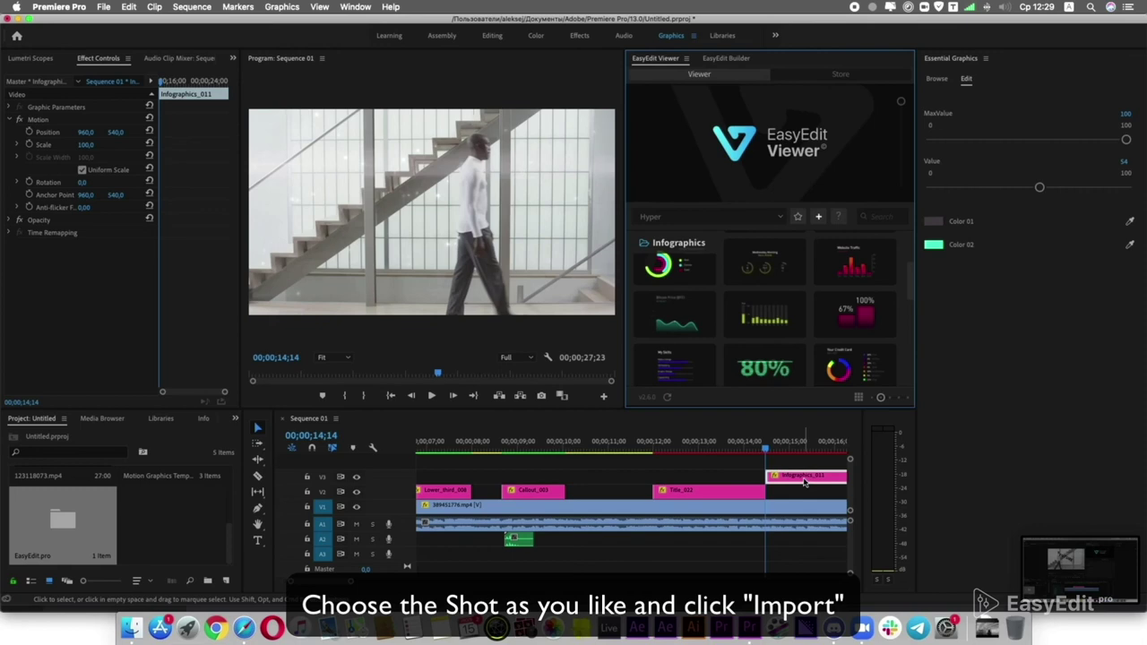
Move the Infographics_011 clip earlier and trim it shorter.
drag(803, 482, 758, 482)
key(backslash)
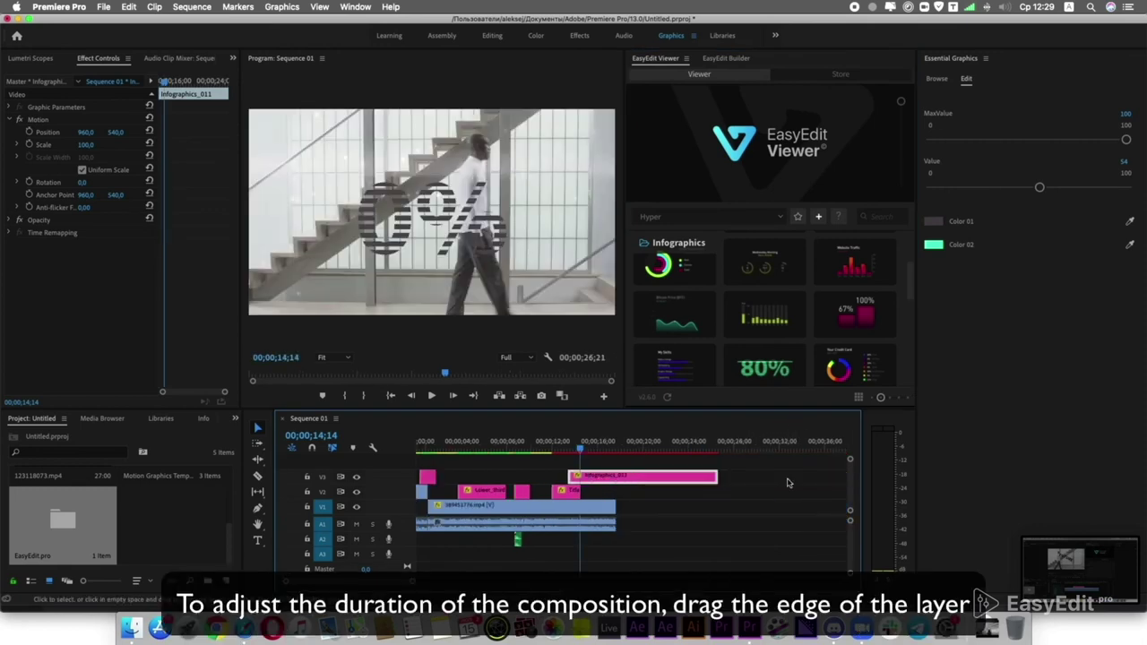
drag(708, 475, 601, 476)
key(equal)
key(equal)
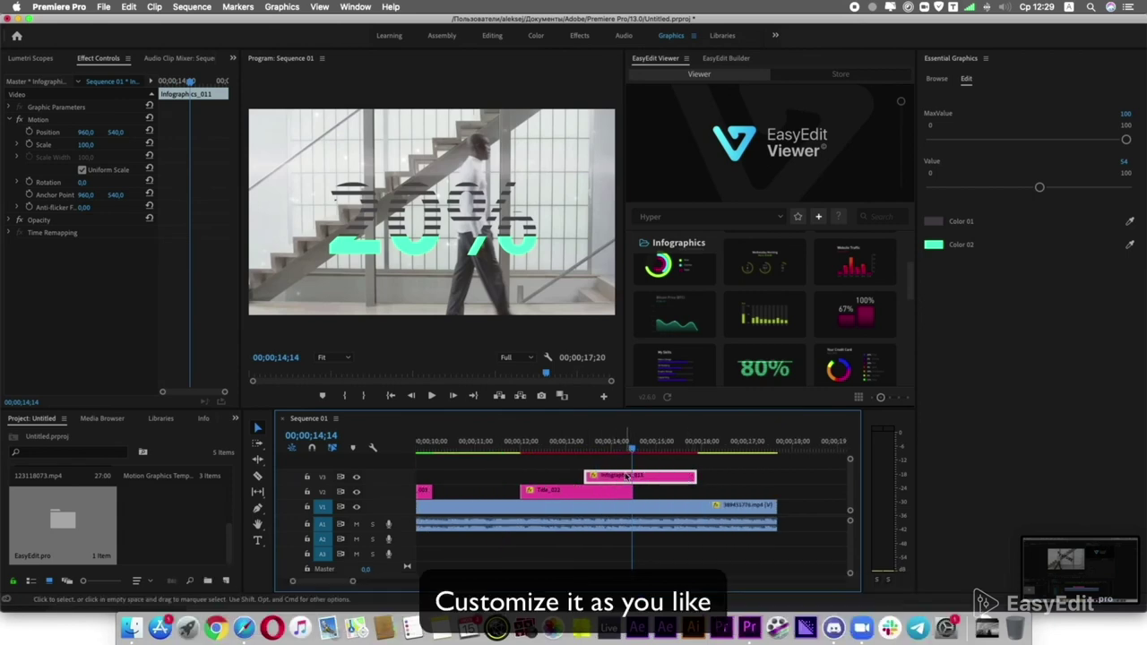
Set the infographic's Color 02 to black and lower Value from 54 to 42.
click(933, 244)
click(674, 188)
click(627, 446)
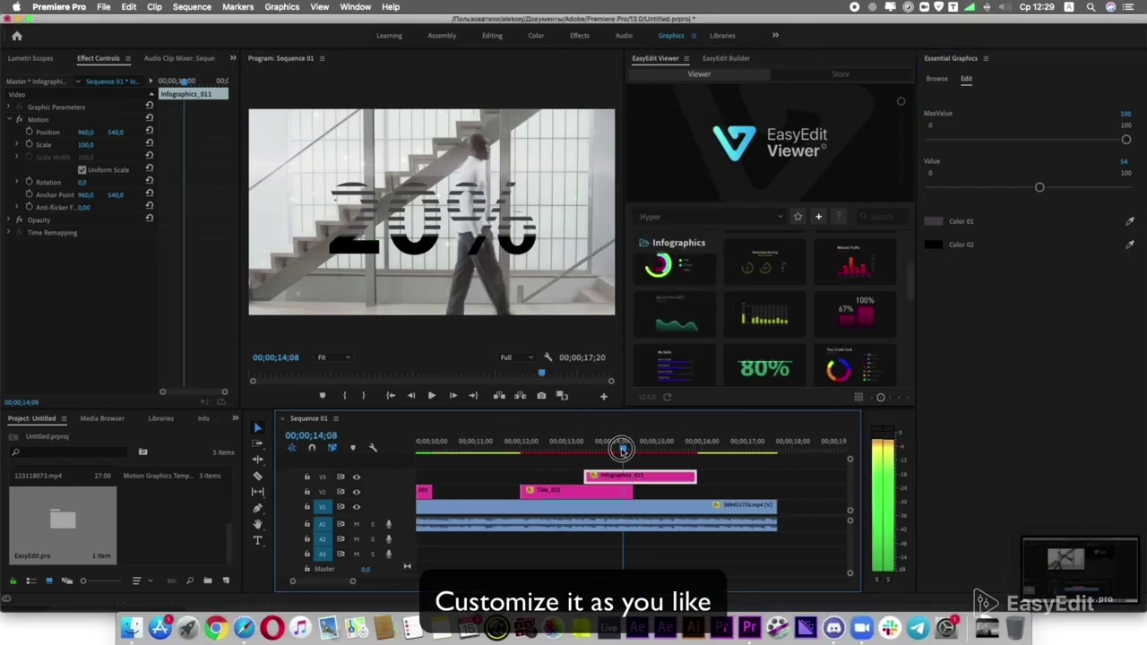
key(space)
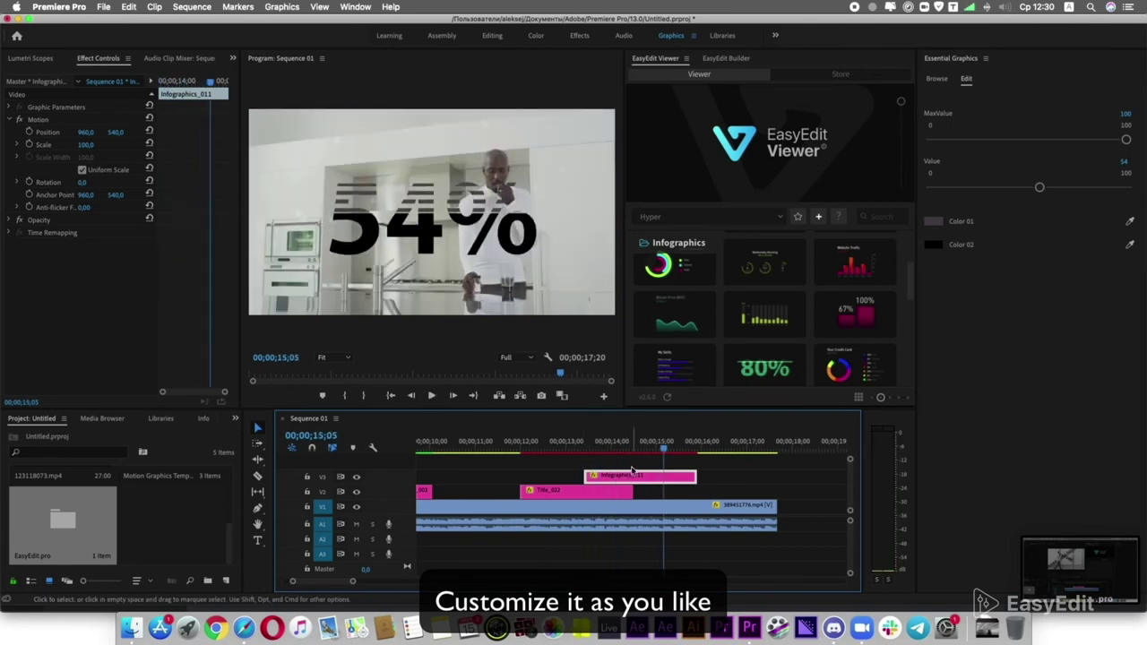
drag(1039, 187, 1013, 188)
Set the infographic's Color 01 to white.
click(933, 220)
click(438, 150)
click(702, 141)
click(933, 244)
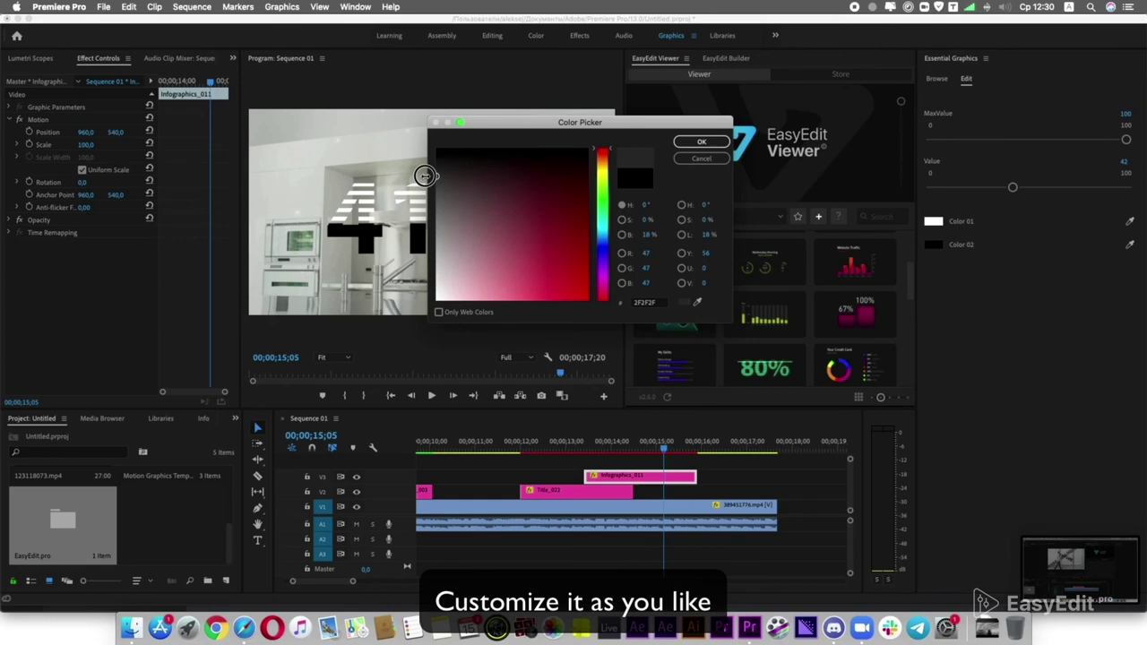
key(Return)
click(574, 456)
key(space)
Extend the infographic clip and preview the counting percentage.
drag(695, 476, 755, 476)
click(650, 445)
key(space)
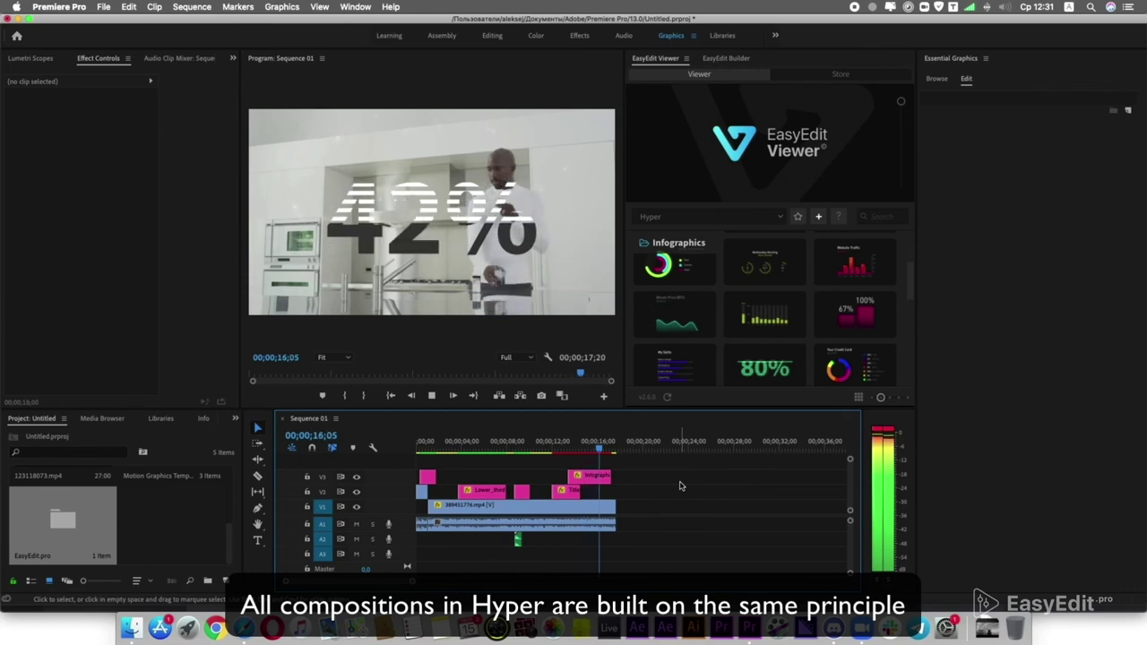
Open the Sequence Settings and close them without changes.
click(461, 445)
click(192, 7)
click(215, 18)
click(660, 517)
key(super+shift+5)
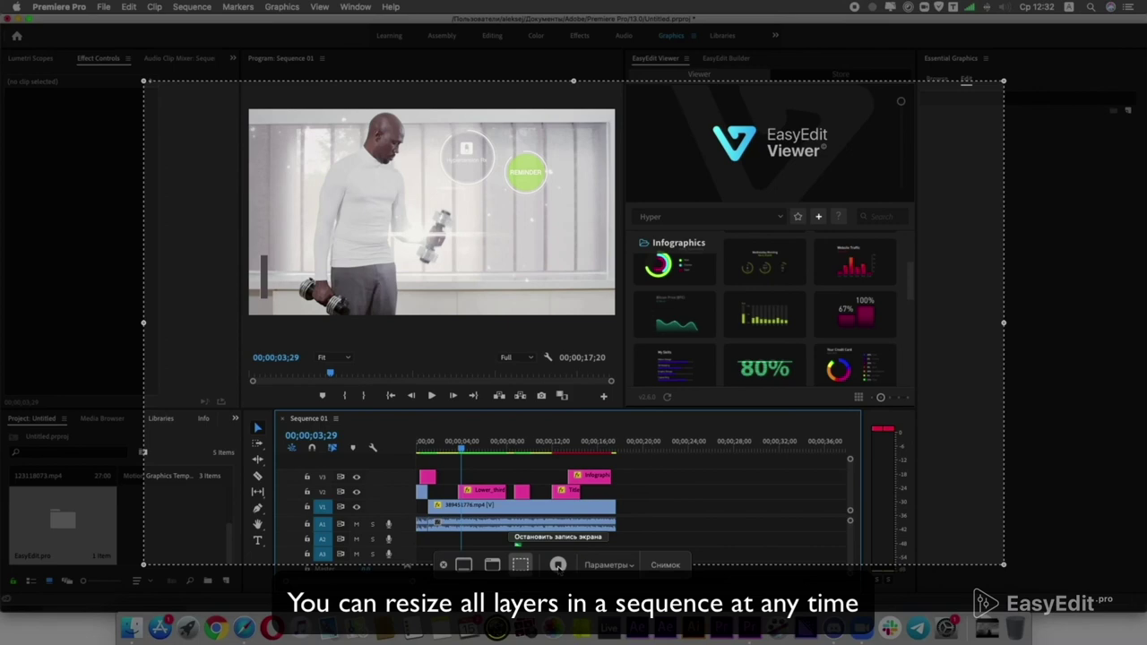